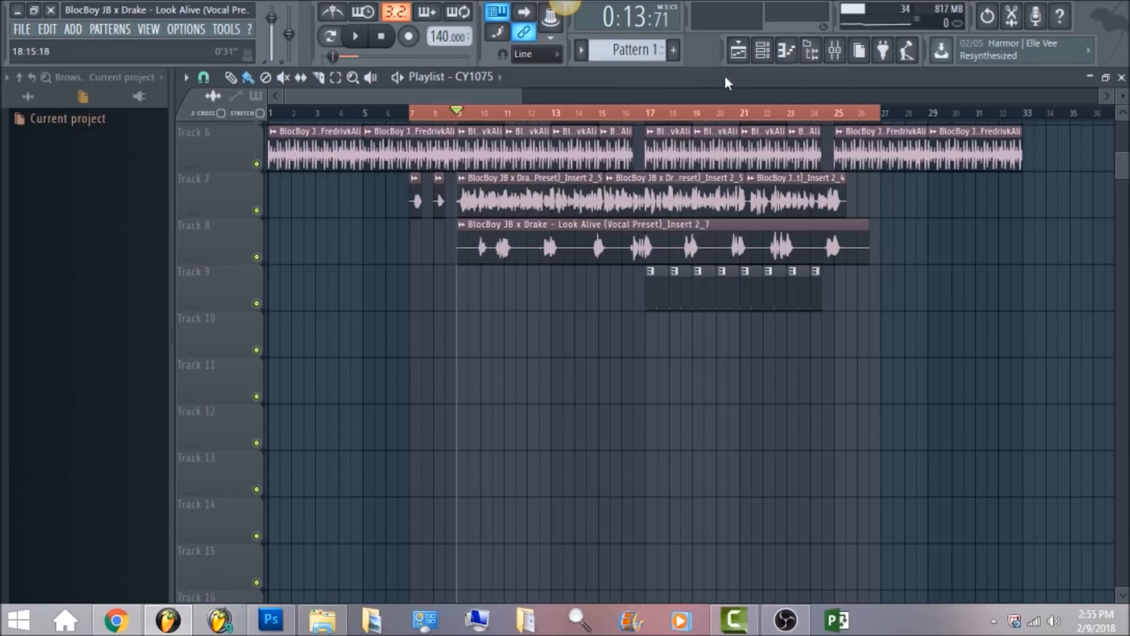
Open the mixer and select the BlocBoy Insert 2_5 vocal track to show its effect chain.
click(834, 56)
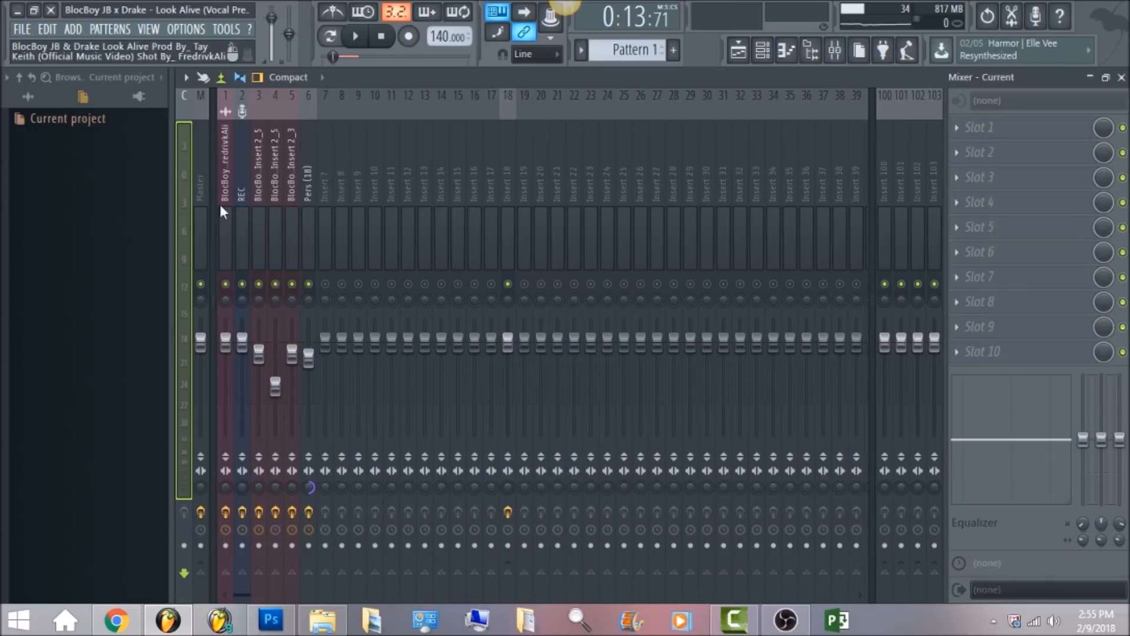
click(203, 188)
click(259, 172)
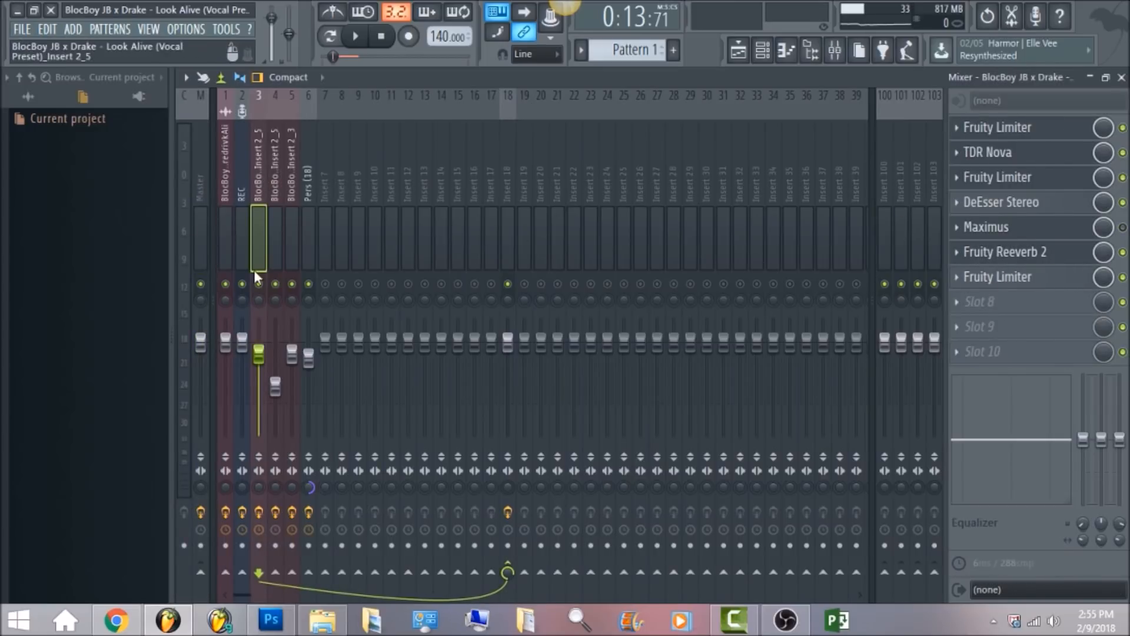
Toggle the Fruity Limiter, Fruity Reeverb 2, DeEsser Stereo, Fruity Limiter and TDR Nova slots on the vocal insert.
click(1122, 276)
click(1123, 251)
click(1123, 202)
click(1122, 177)
click(1123, 152)
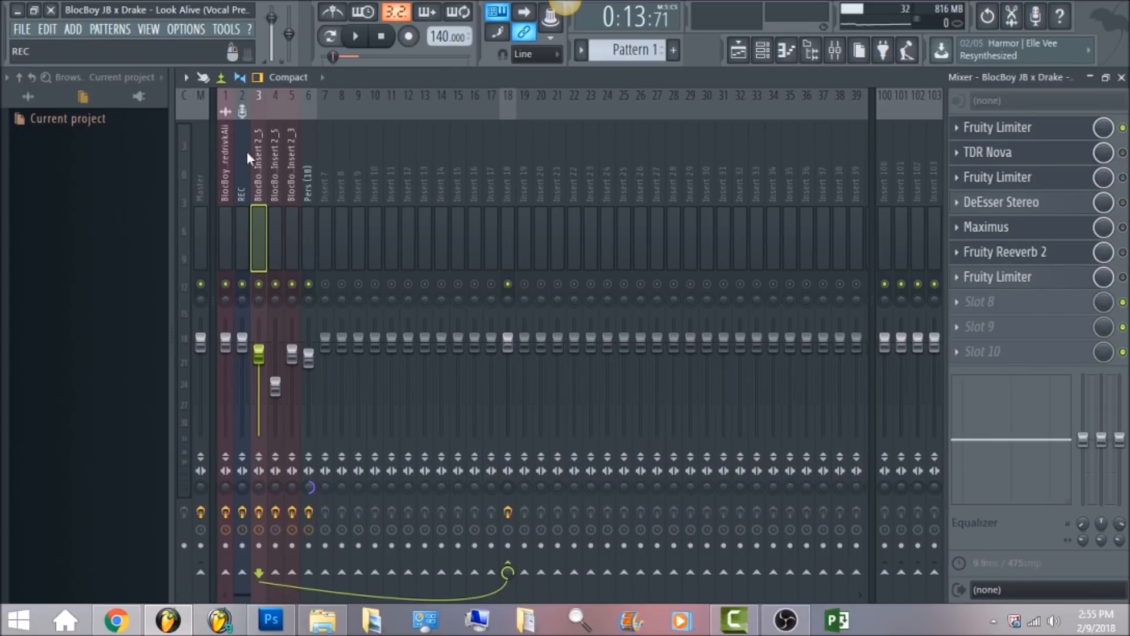
Mute the beat's mixer track and compare the master and vocal insert effect chains.
click(227, 172)
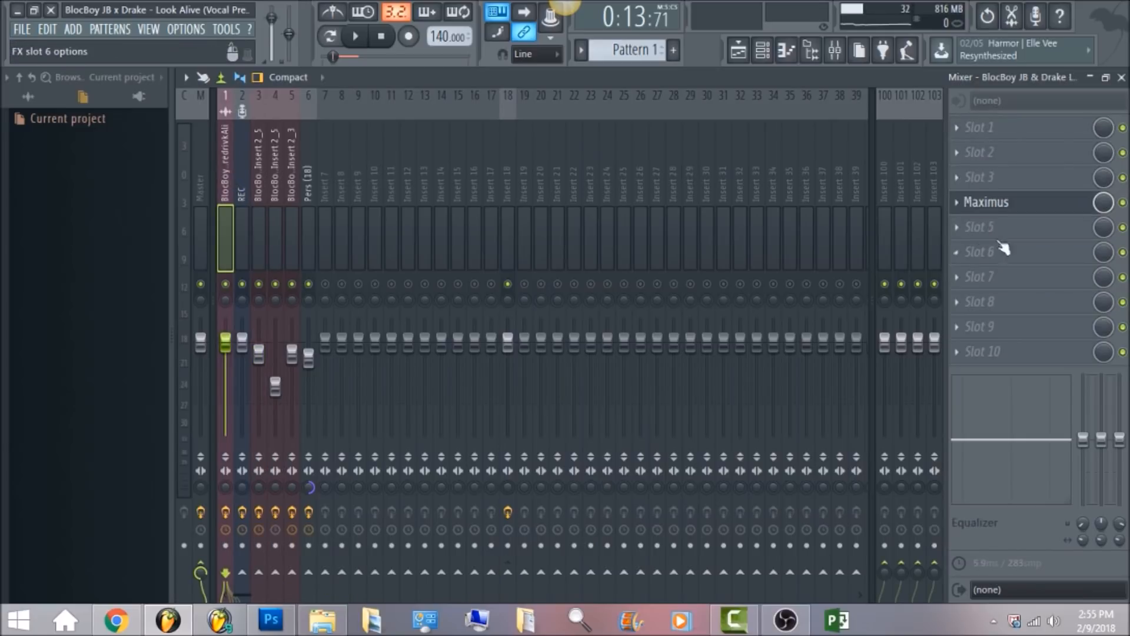
click(225, 283)
click(258, 172)
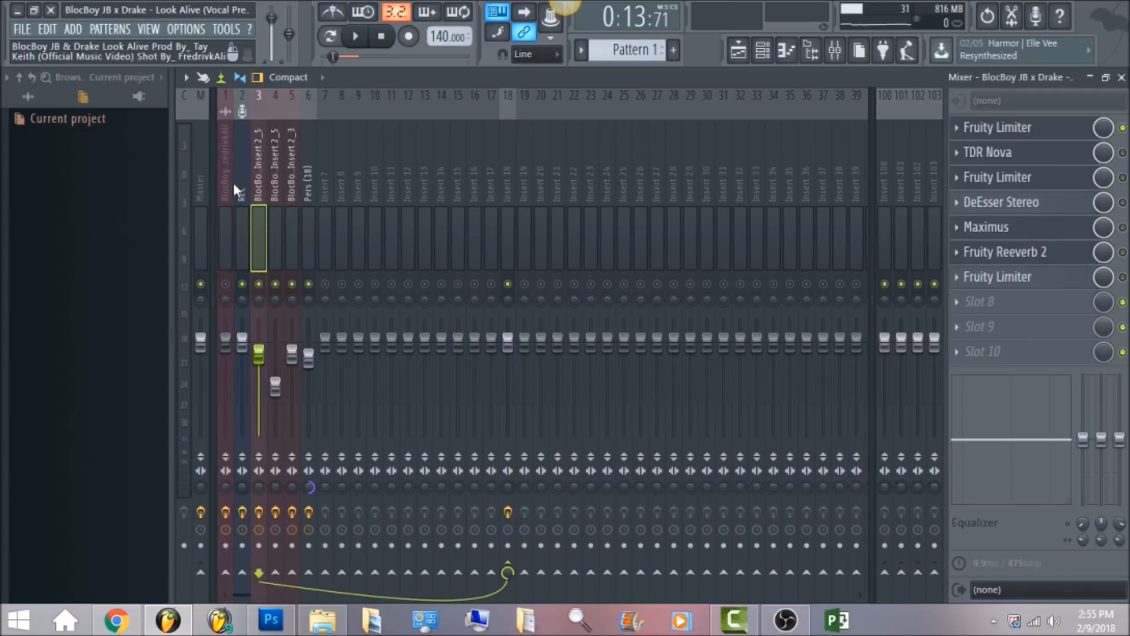
click(203, 177)
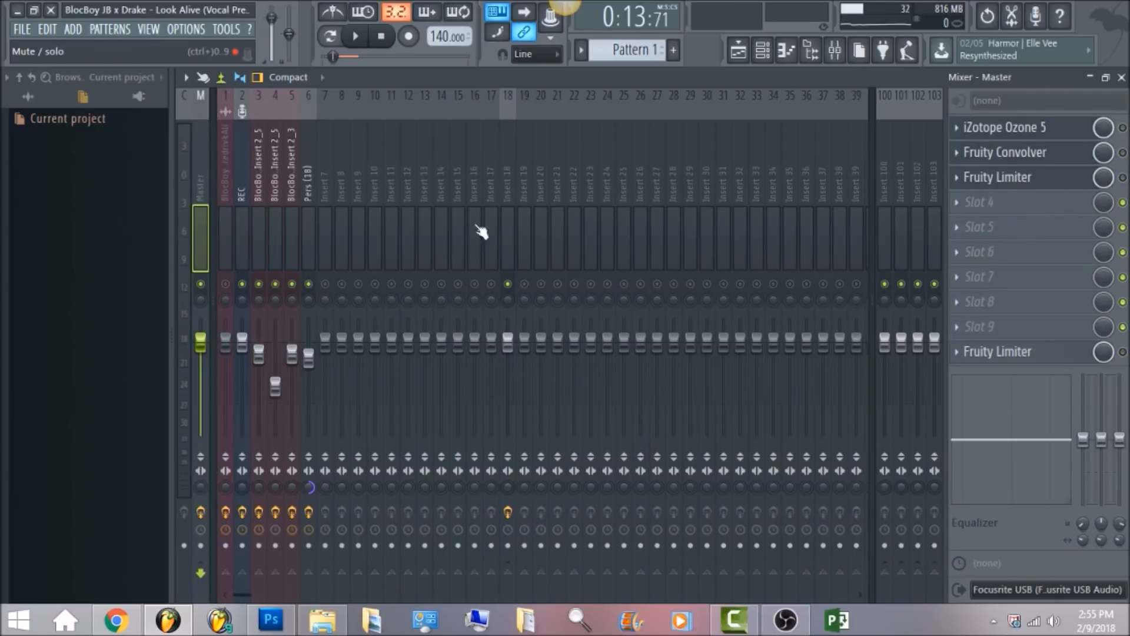
click(263, 181)
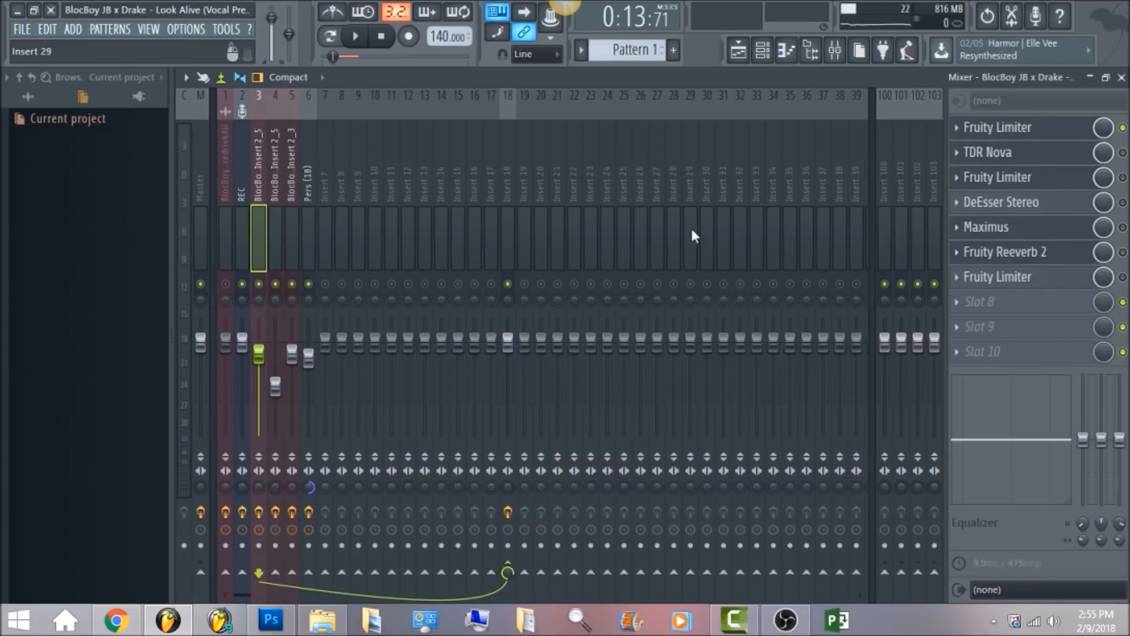
Open the vocal insert's first Fruity Limiter and inspect its compressor threshold, ratio and knee knobs.
click(738, 51)
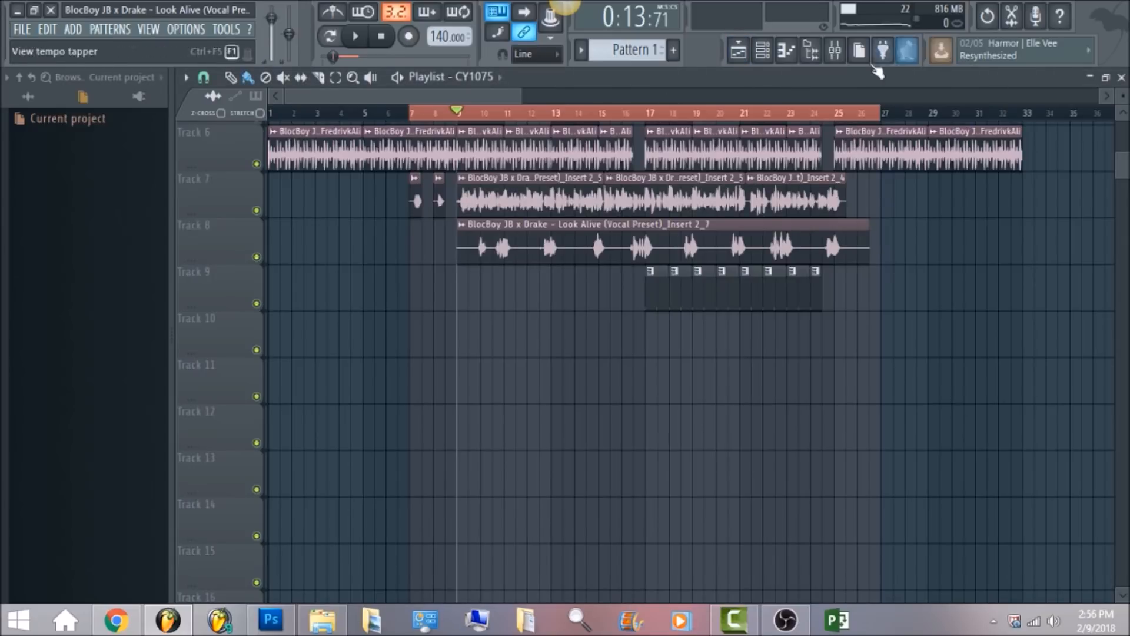
click(835, 51)
click(1034, 132)
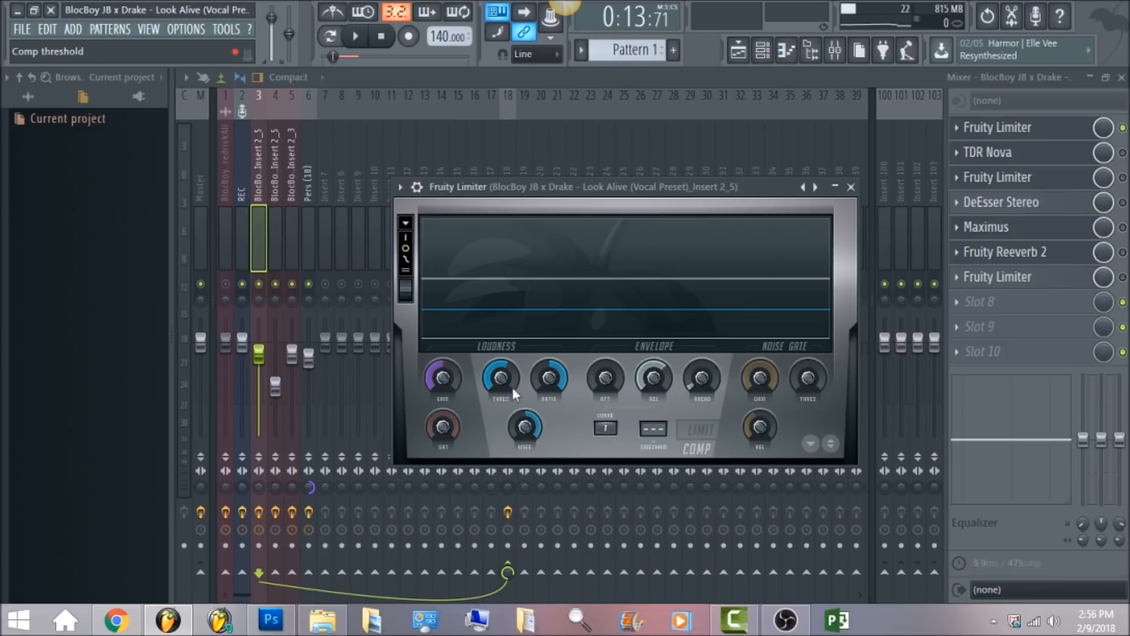
click(555, 378)
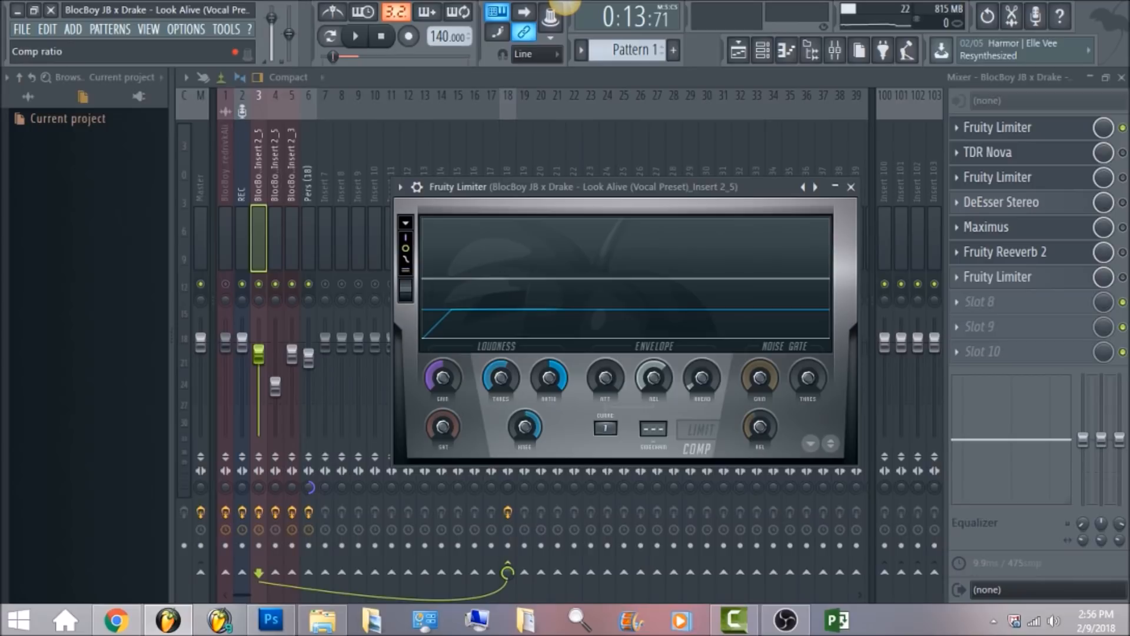
click(524, 428)
click(503, 379)
drag(500, 380, 503, 379)
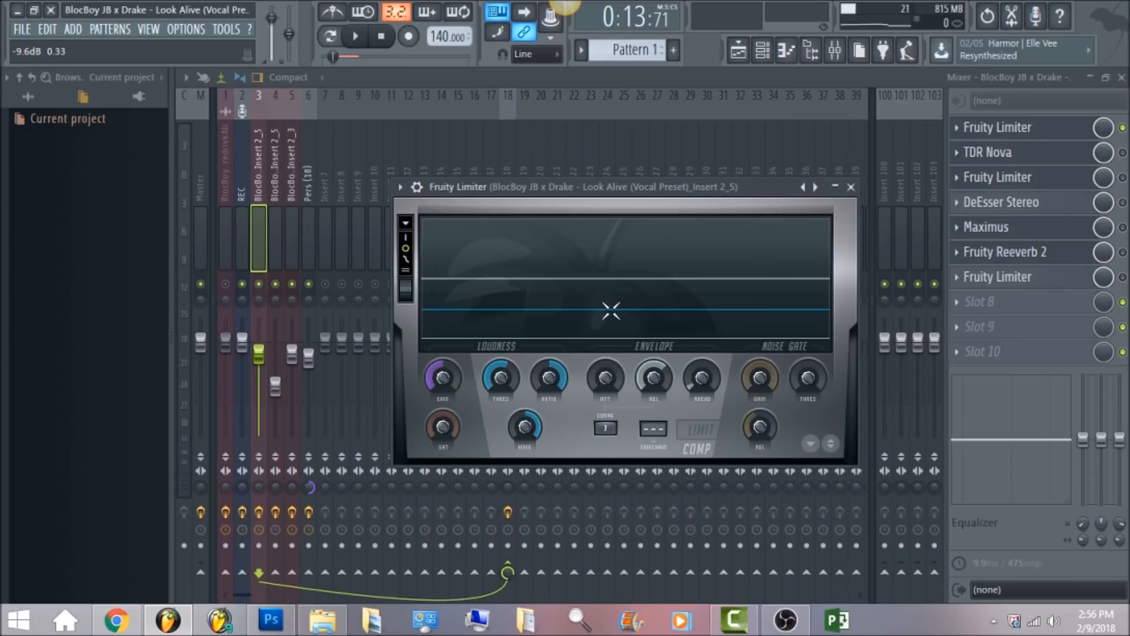
Start playback and mute playlist Track 5 and Track 9.
click(356, 37)
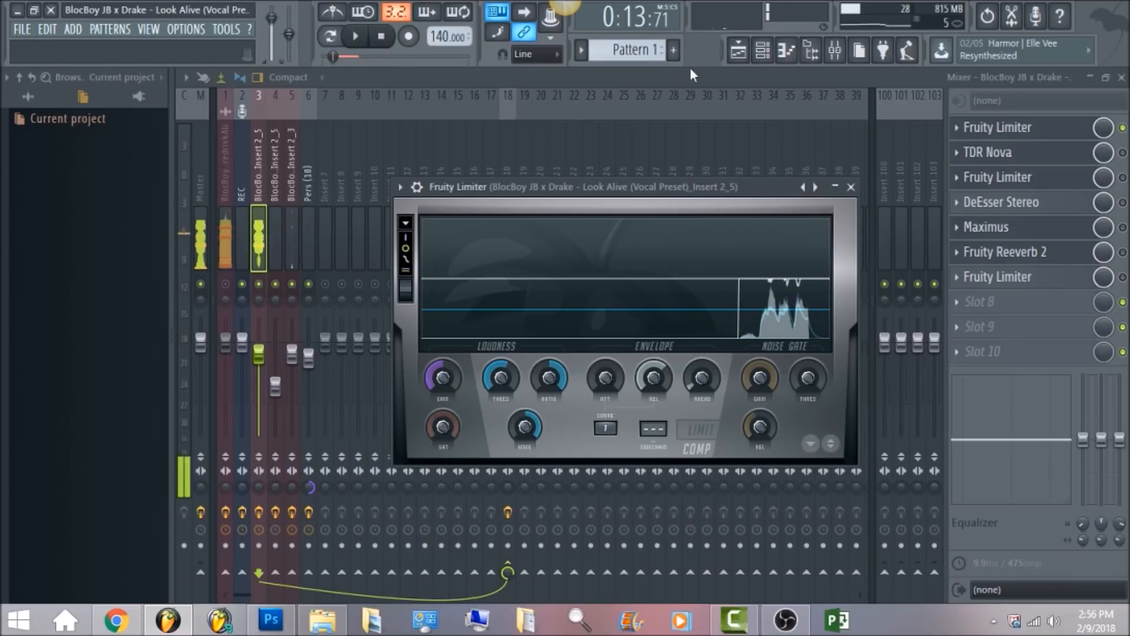
click(739, 57)
scroll(412, 294, up, 2)
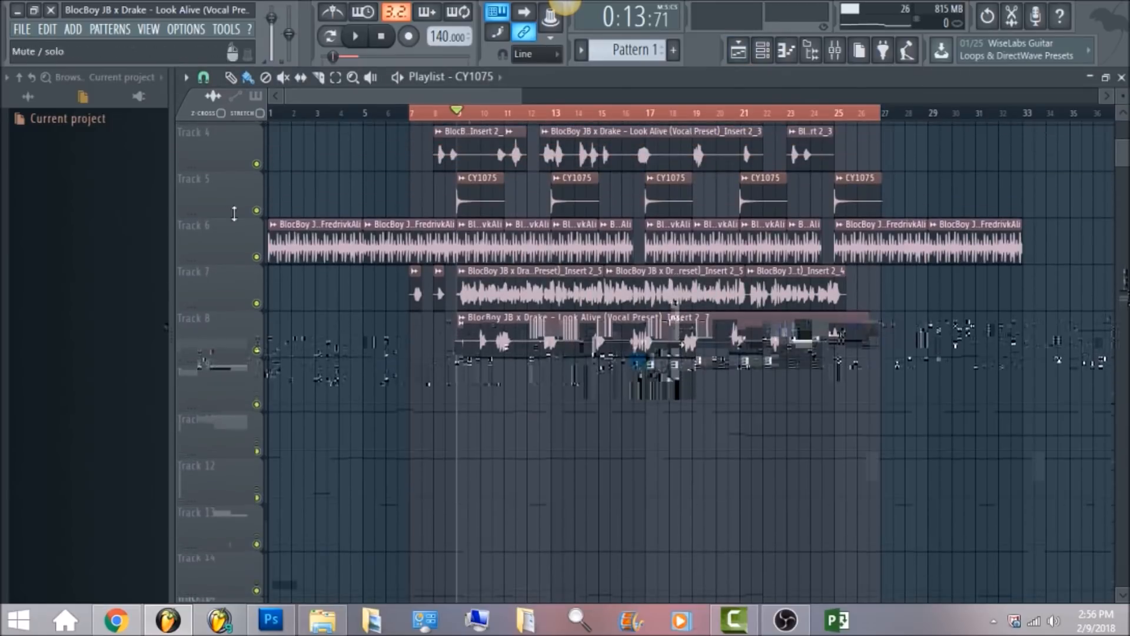
click(256, 210)
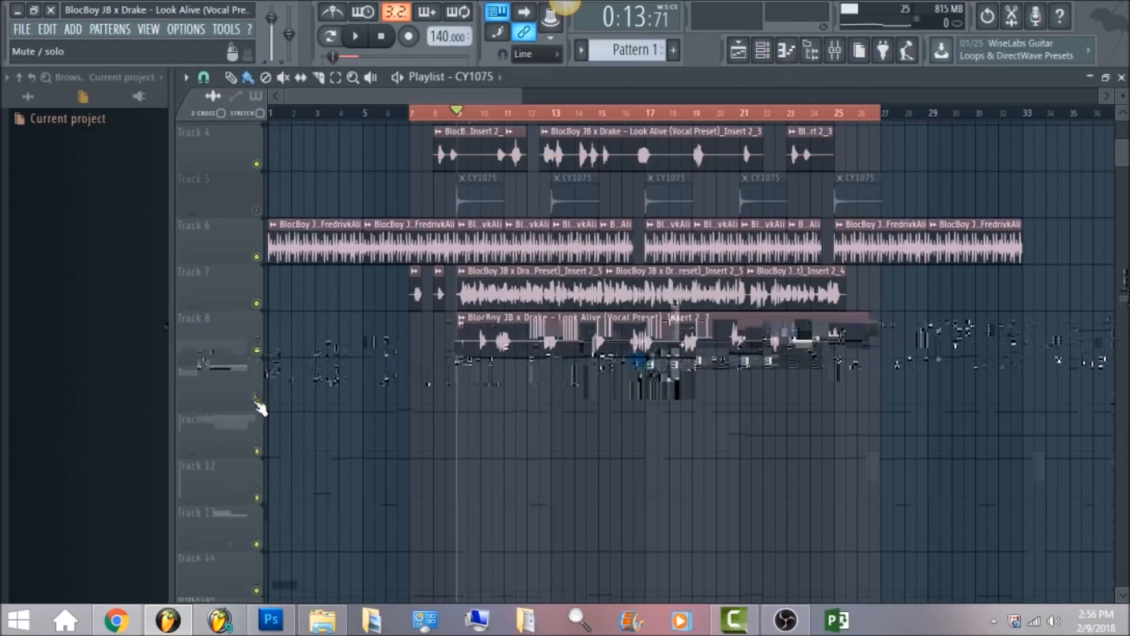
click(257, 396)
Mute mixer inserts 4 and 5 during playback, reopen the first Fruity Limiter and stop playback.
click(835, 51)
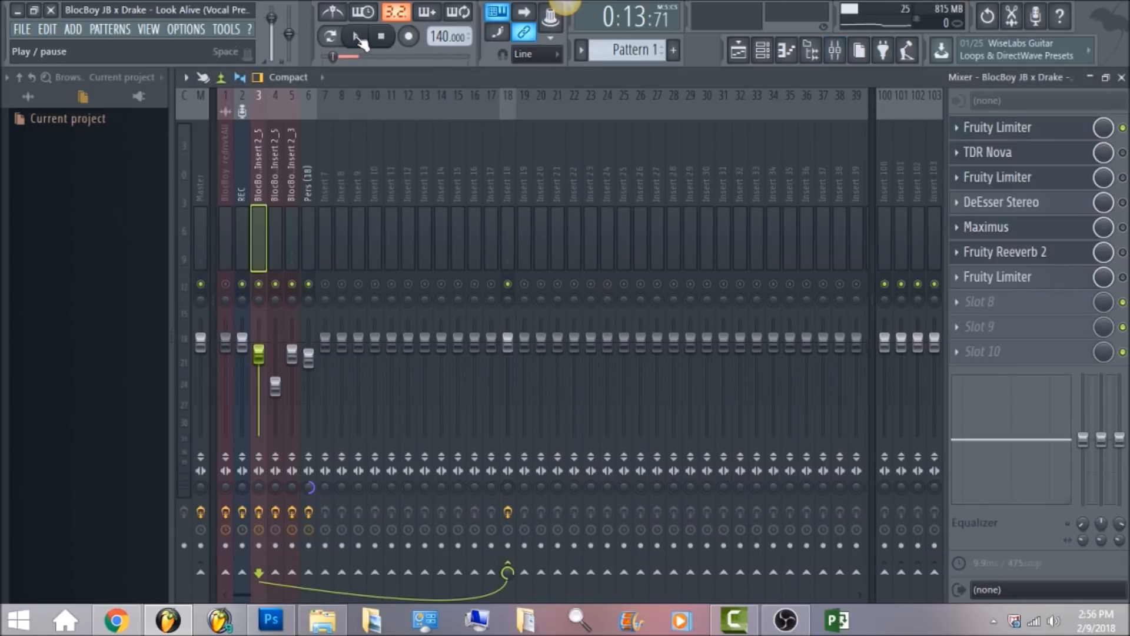
click(1057, 140)
click(275, 284)
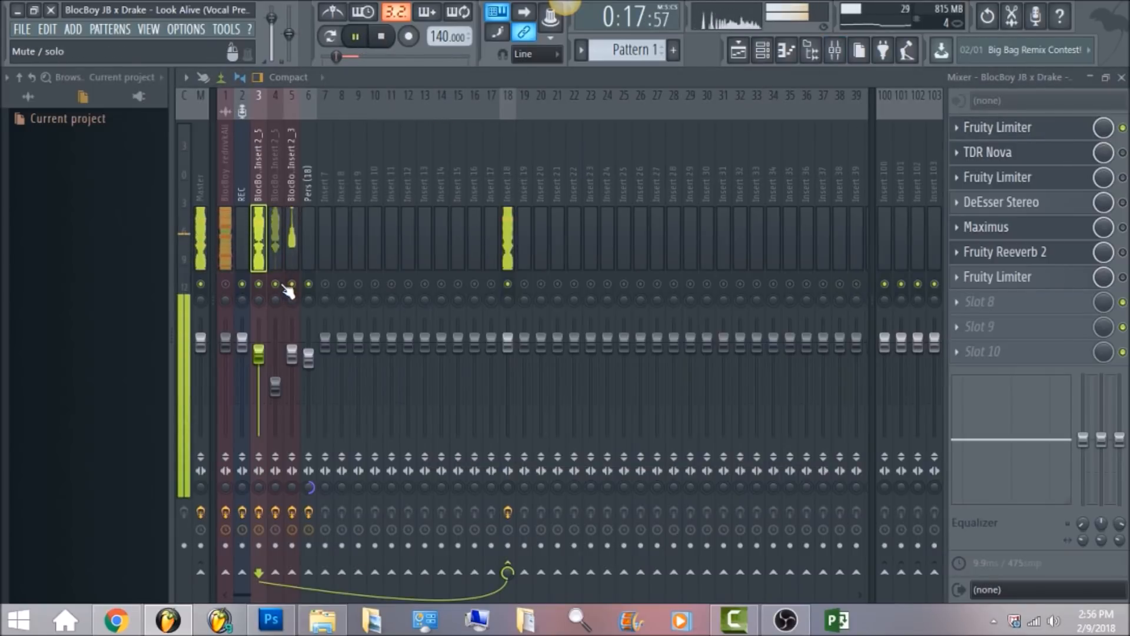
click(292, 286)
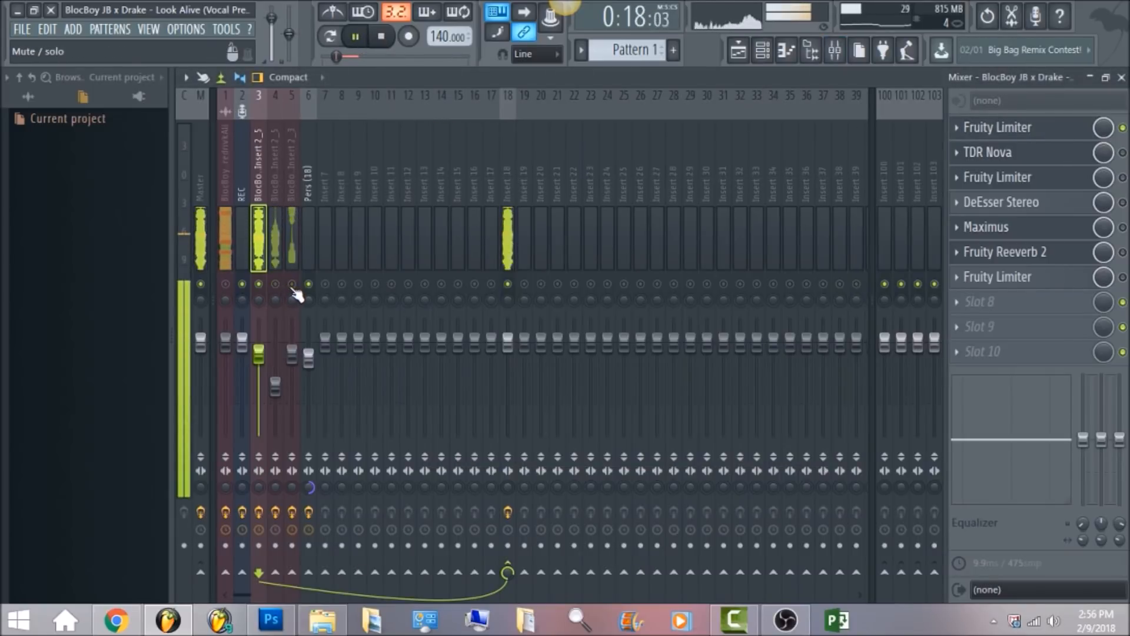
click(1085, 127)
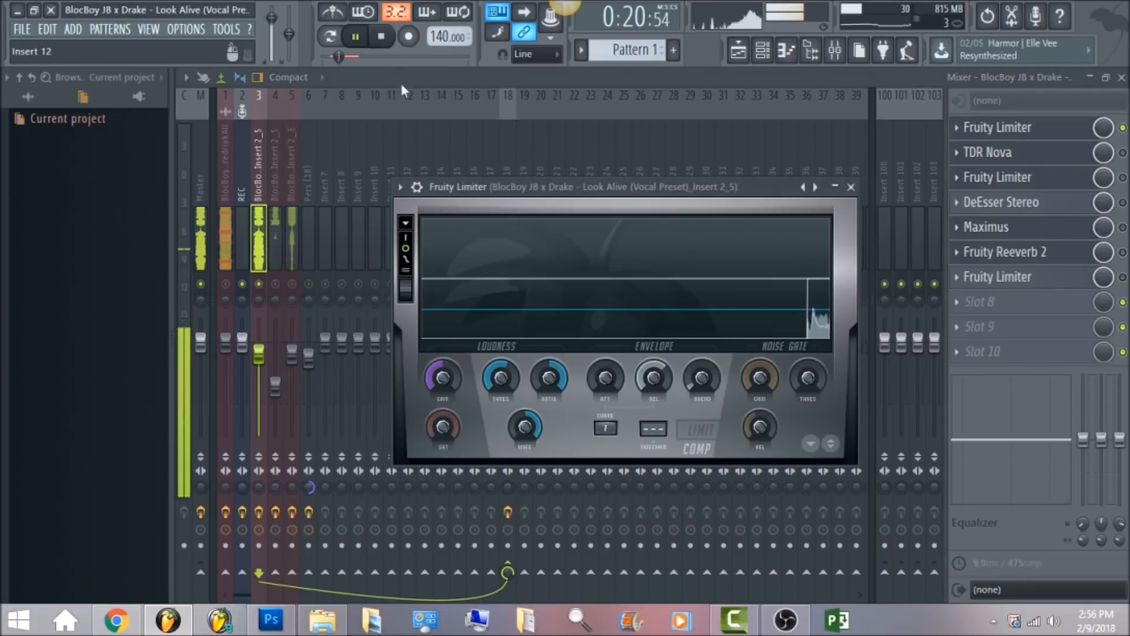
click(382, 38)
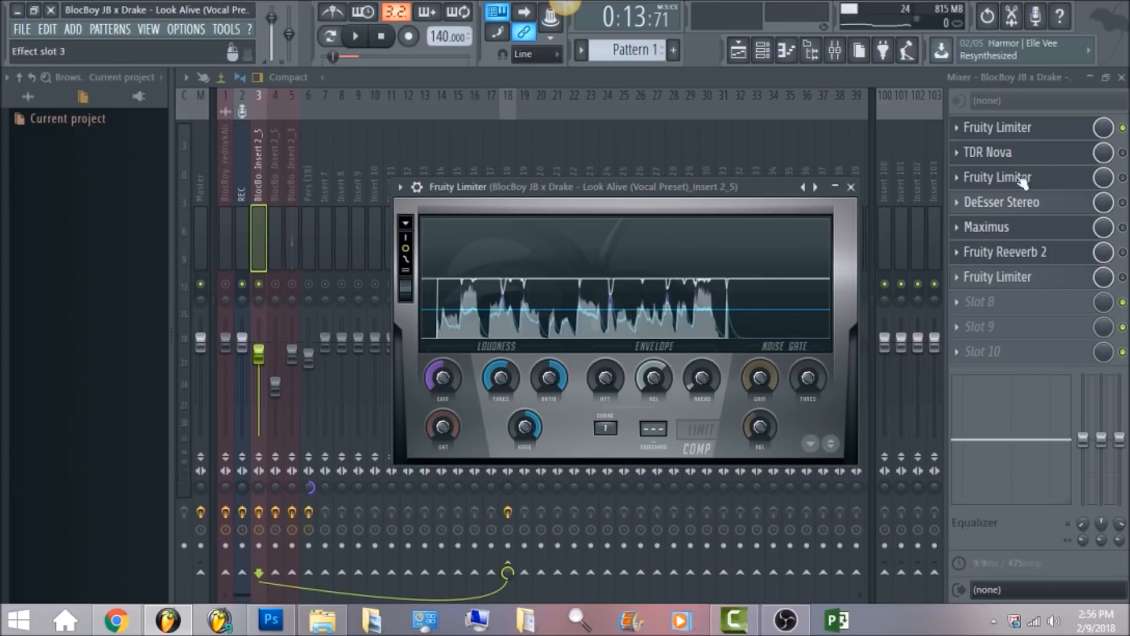
Open TDR Nova on the vocal insert and audition its EQ curve during playback.
click(1123, 153)
click(1052, 158)
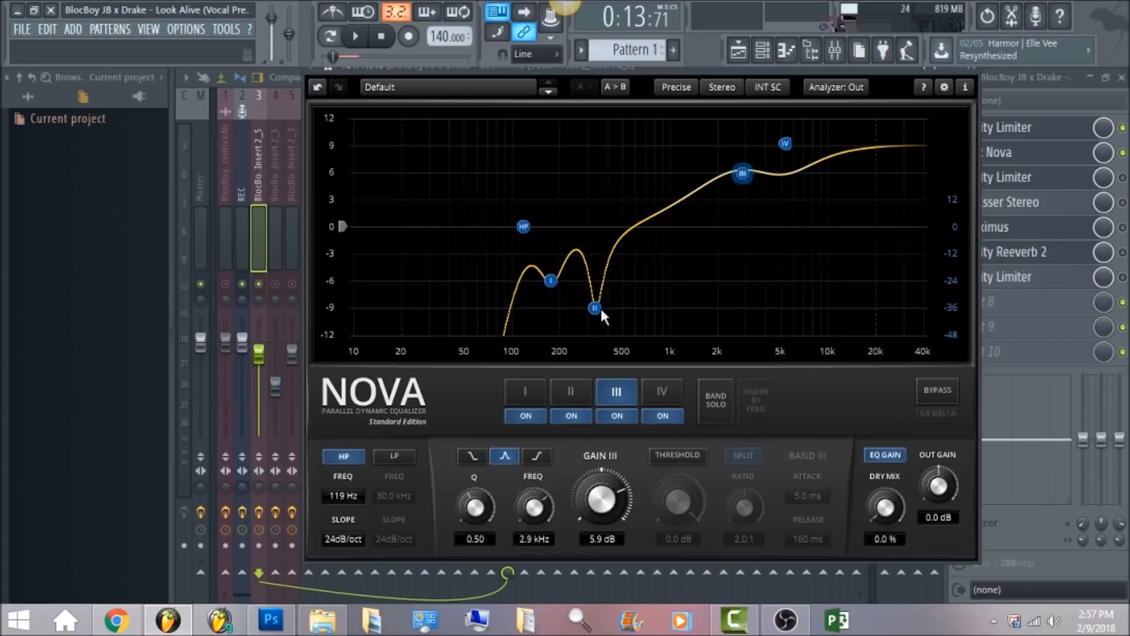
click(356, 37)
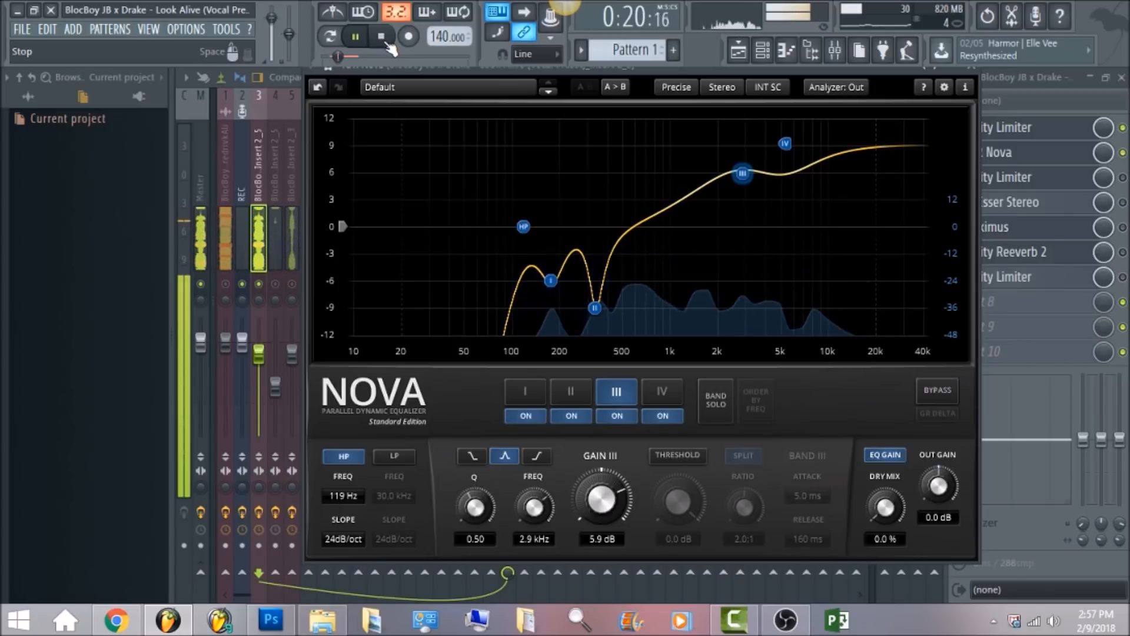
click(384, 41)
Open the third-slot Fruity Limiter on the vocal insert and audition it during playback.
click(256, 188)
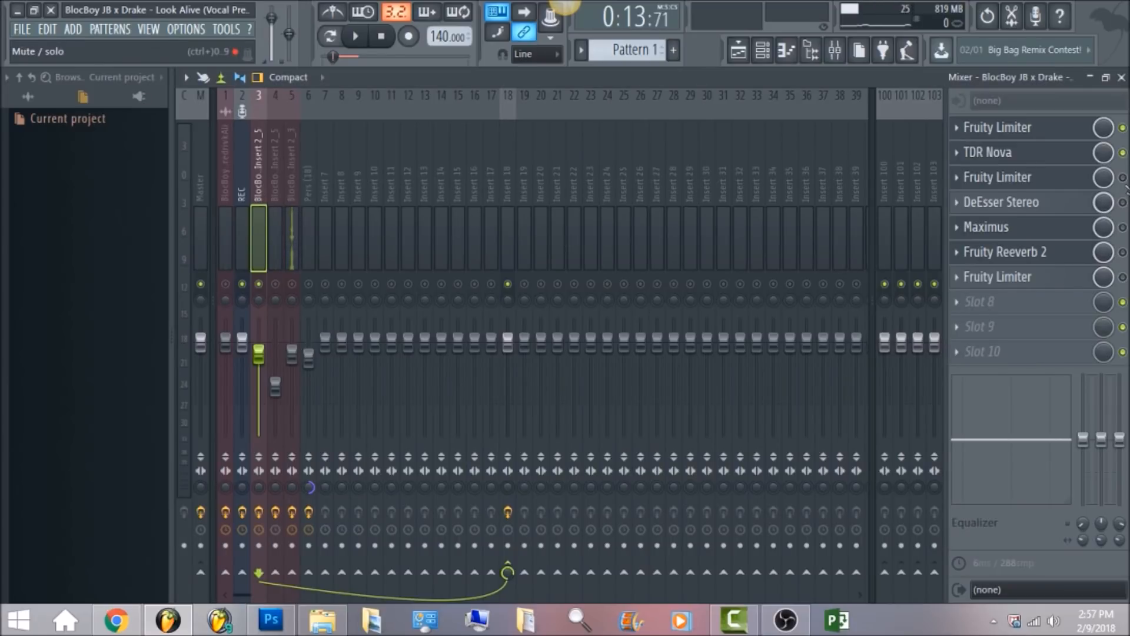
click(1055, 185)
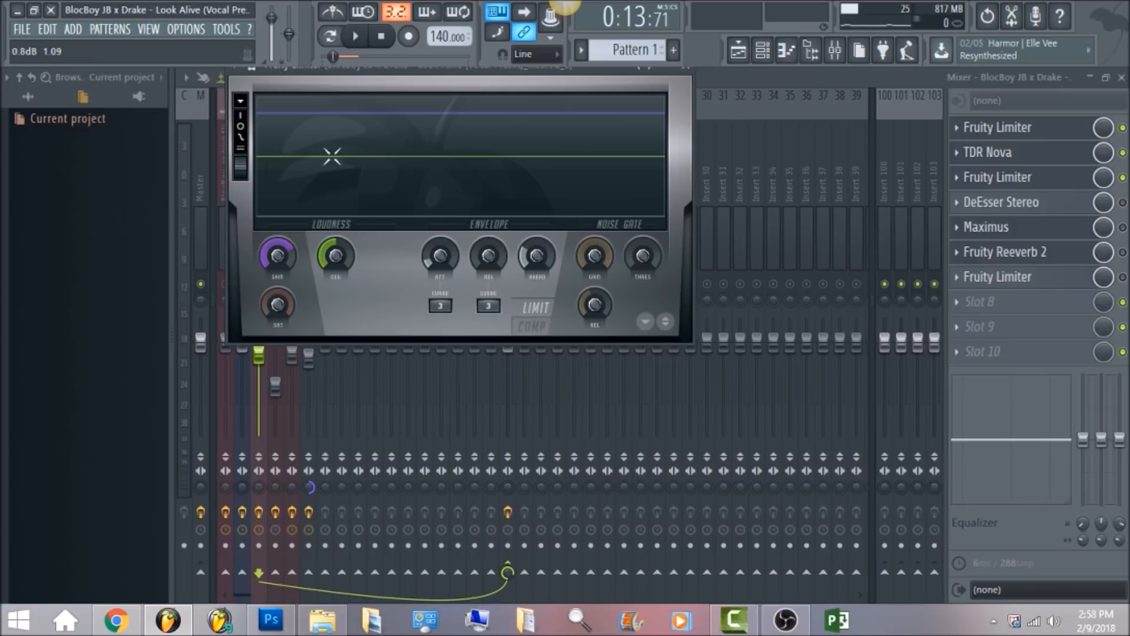
click(355, 37)
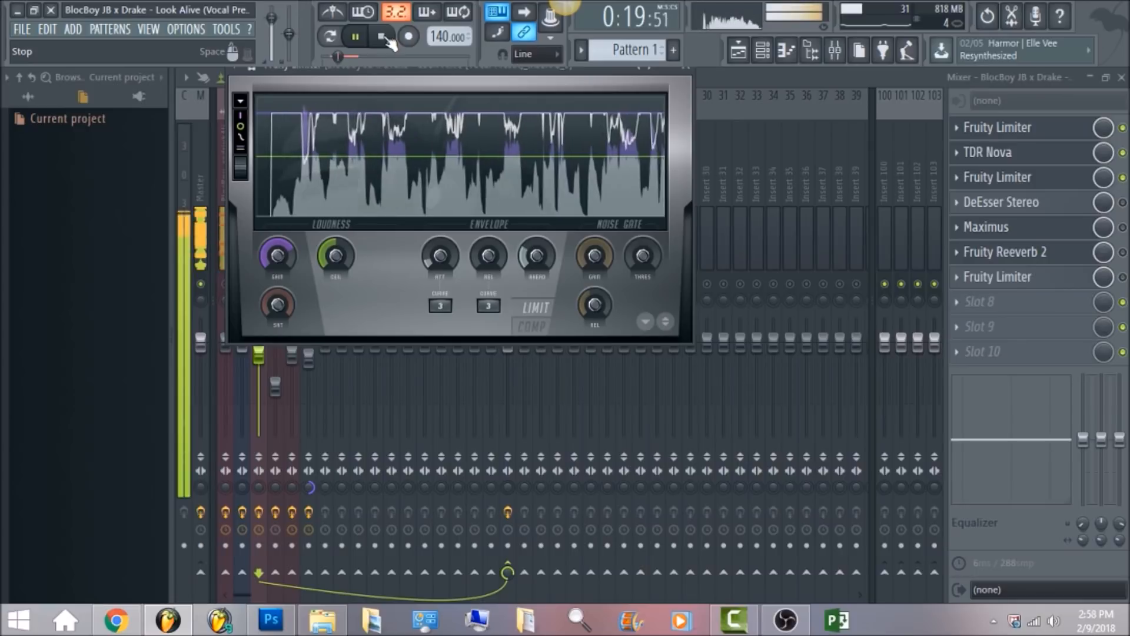
click(383, 37)
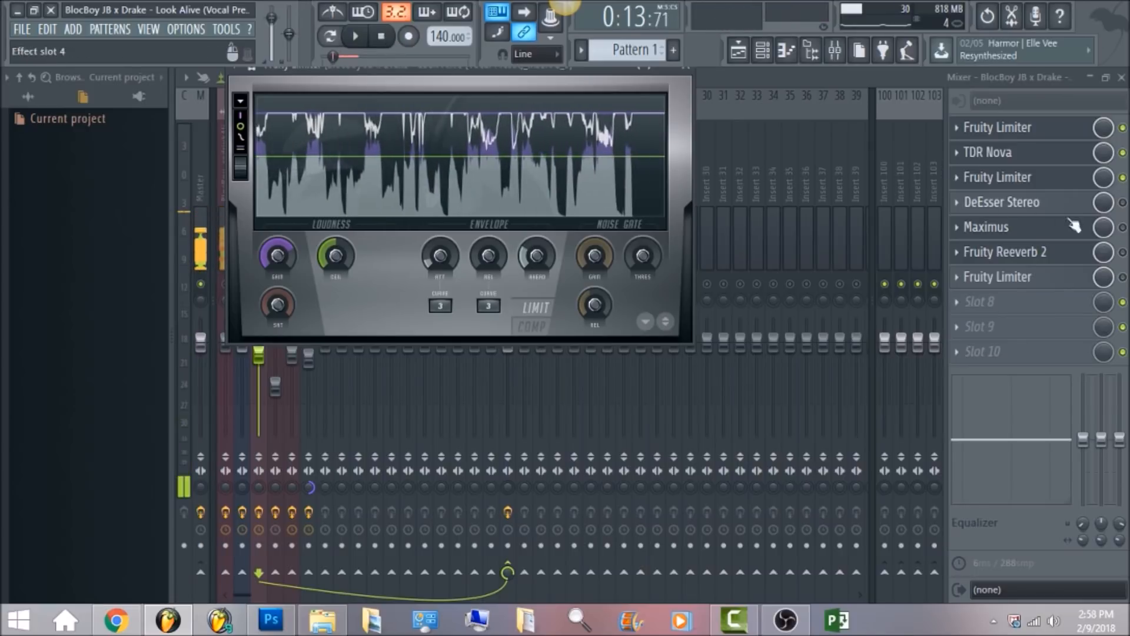
Open the DeEsser Stereo plugin on the vocal insert.
click(1122, 202)
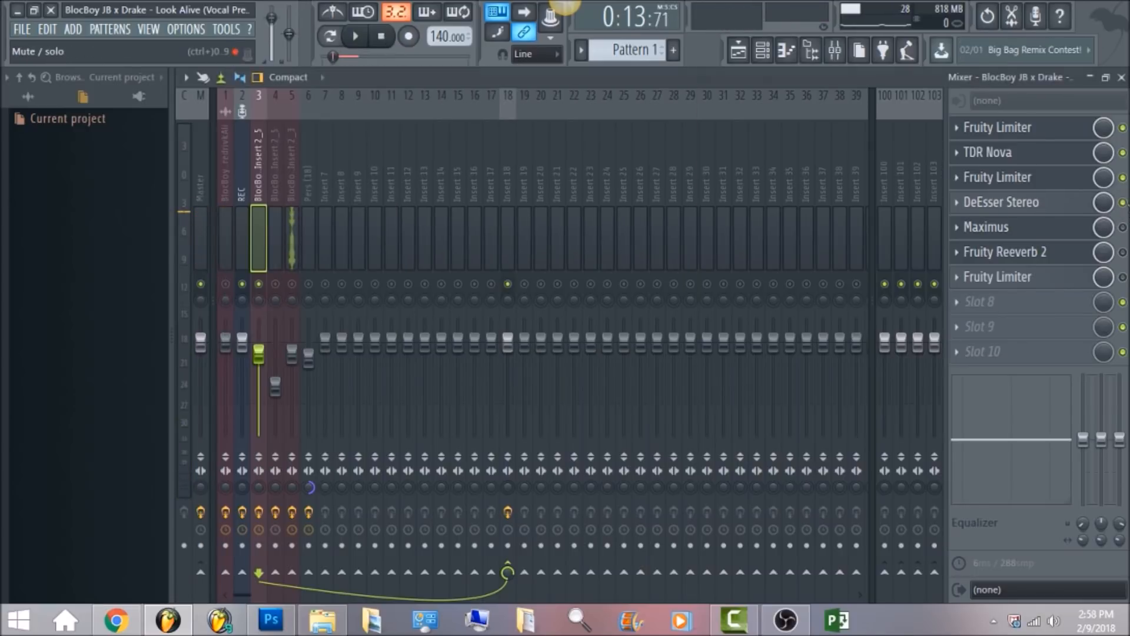
click(1064, 211)
click(1064, 210)
click(1064, 211)
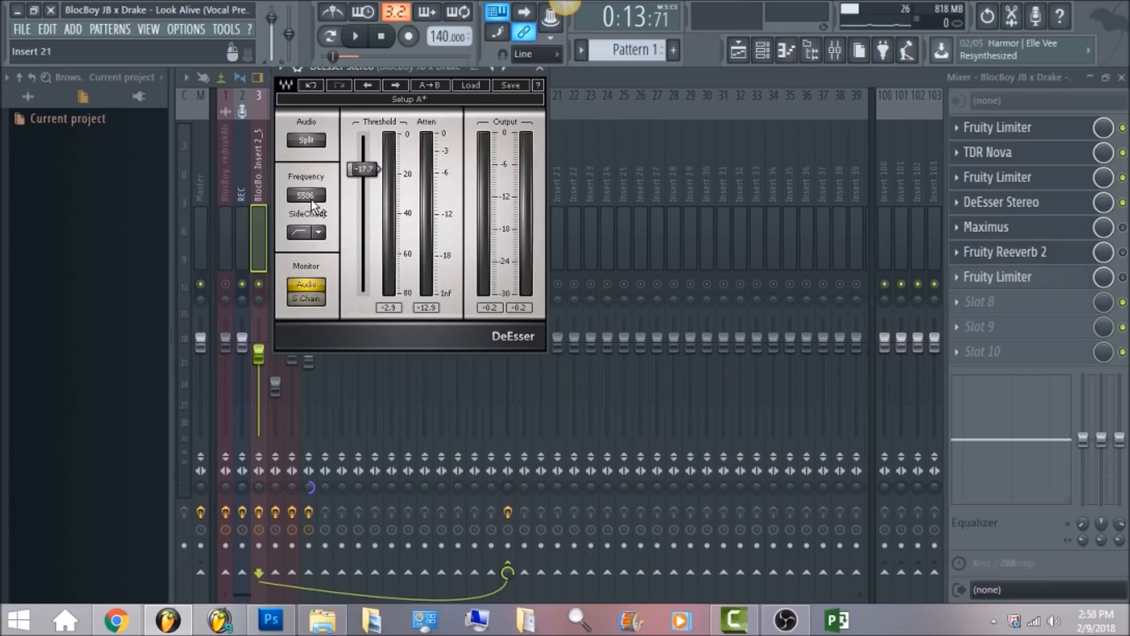
Set the DeEsser sidechain filter to HighPass and audition the vocal.
click(323, 232)
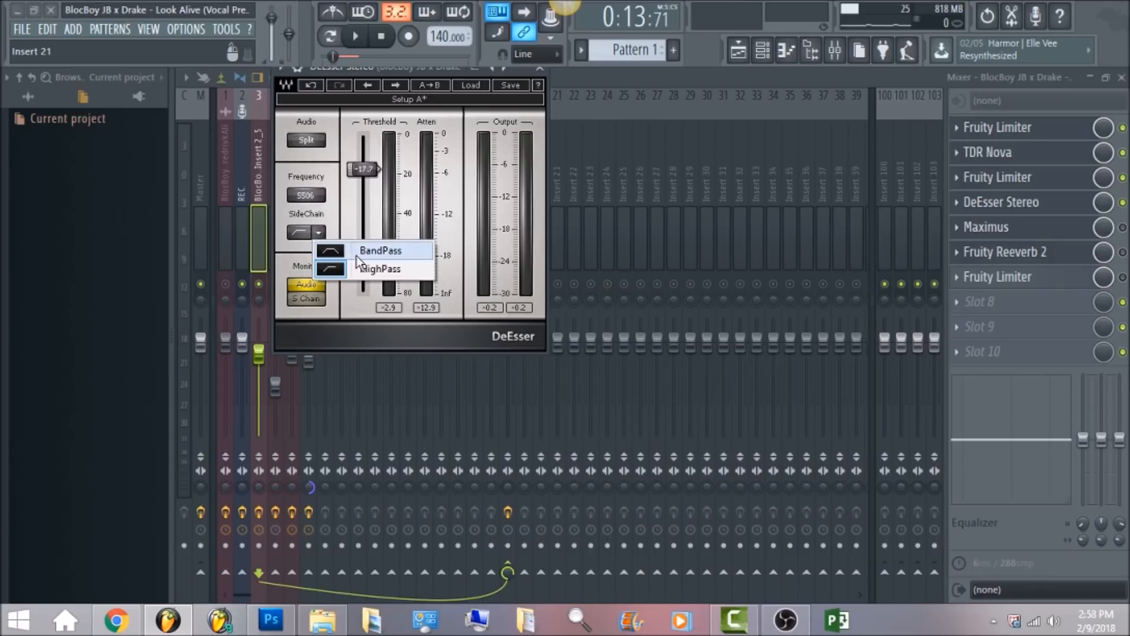
click(361, 270)
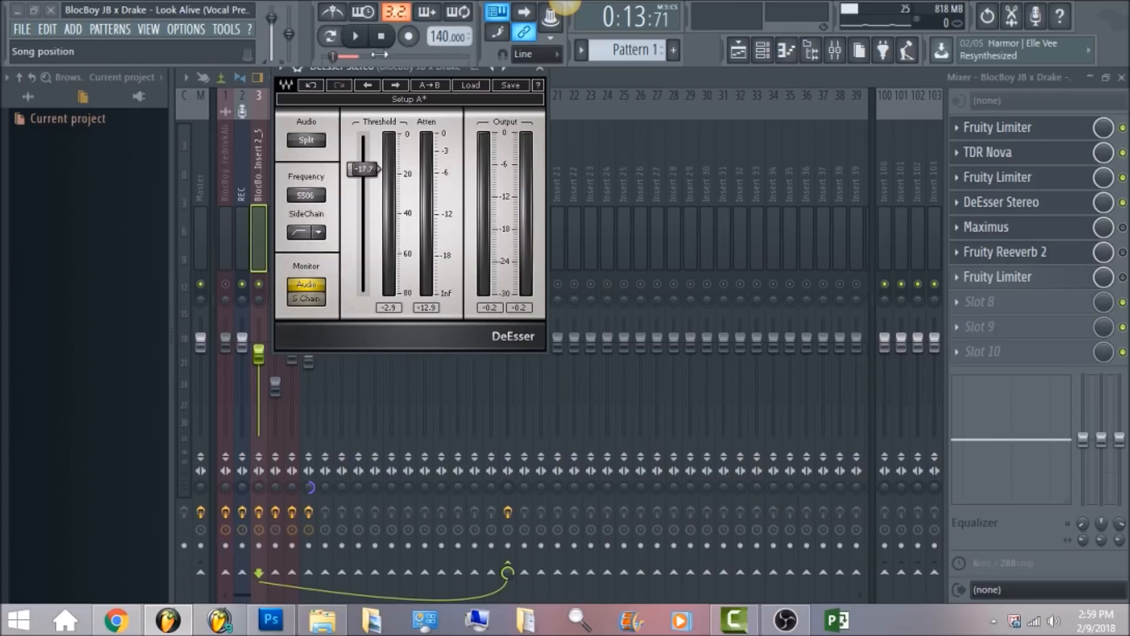
click(362, 46)
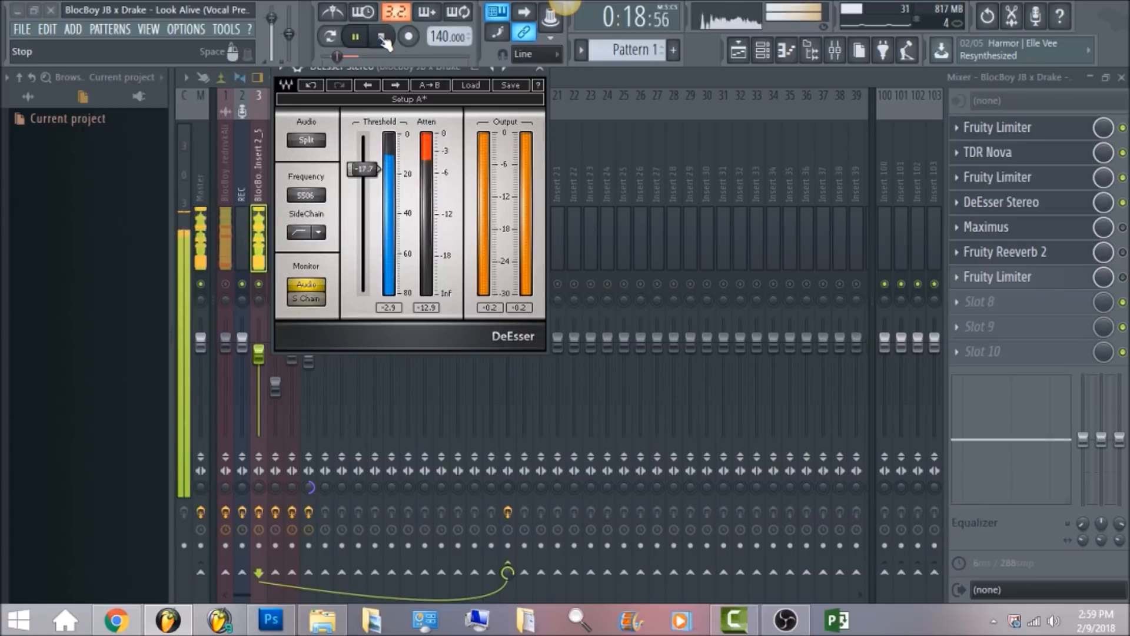
click(381, 36)
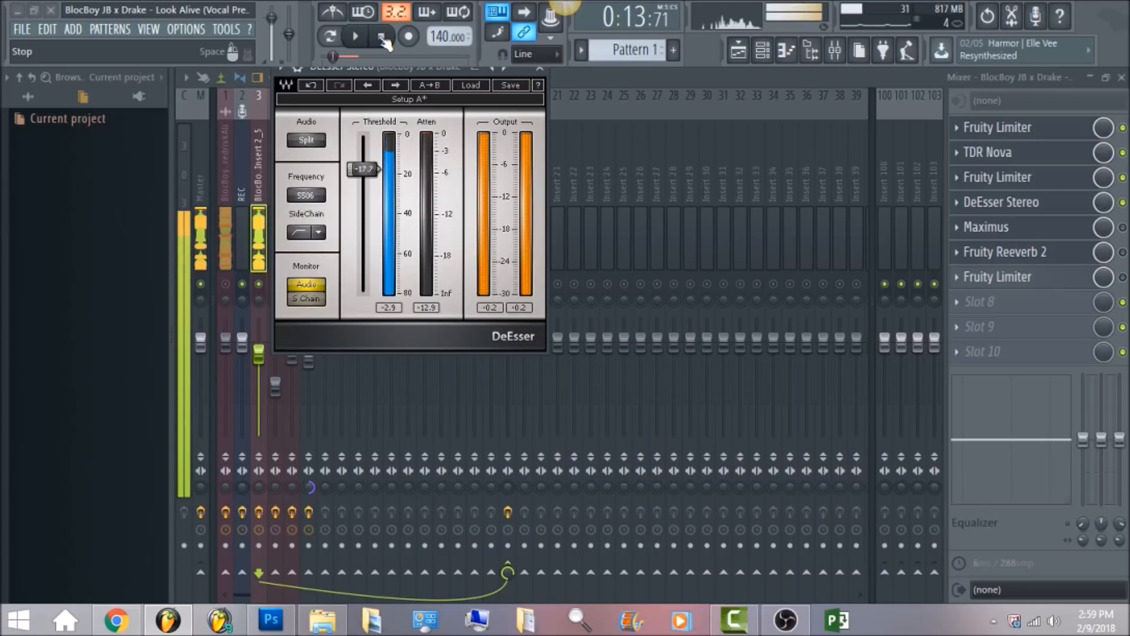
Open Maximus on the vocal insert and browse its preset list.
click(772, 78)
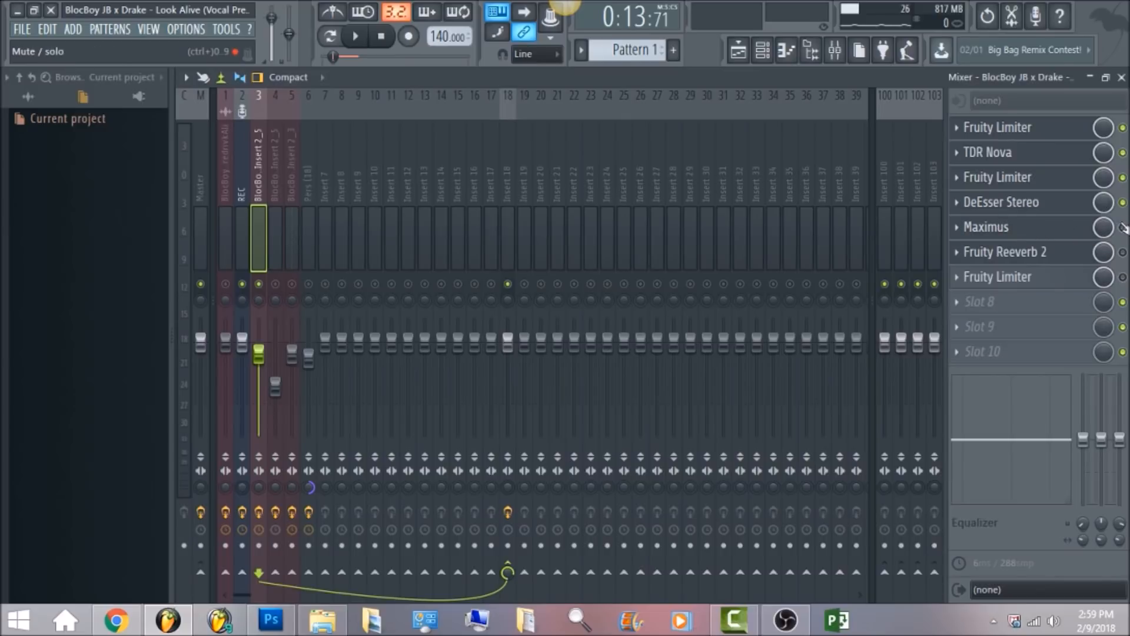
click(1074, 228)
click(236, 198)
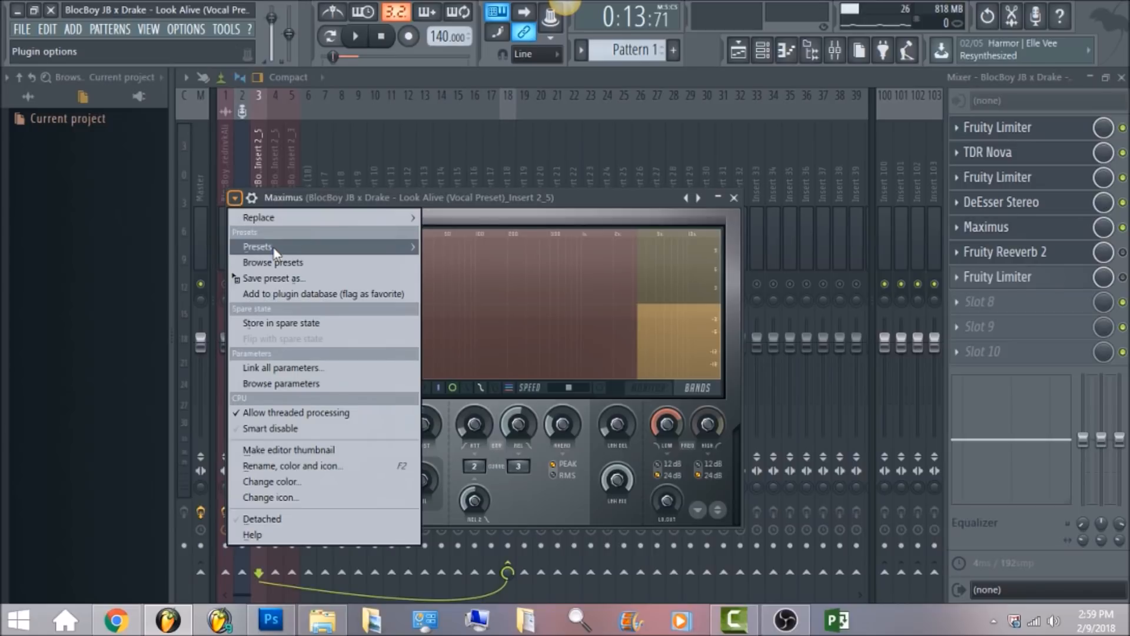
mouse_move(274, 250)
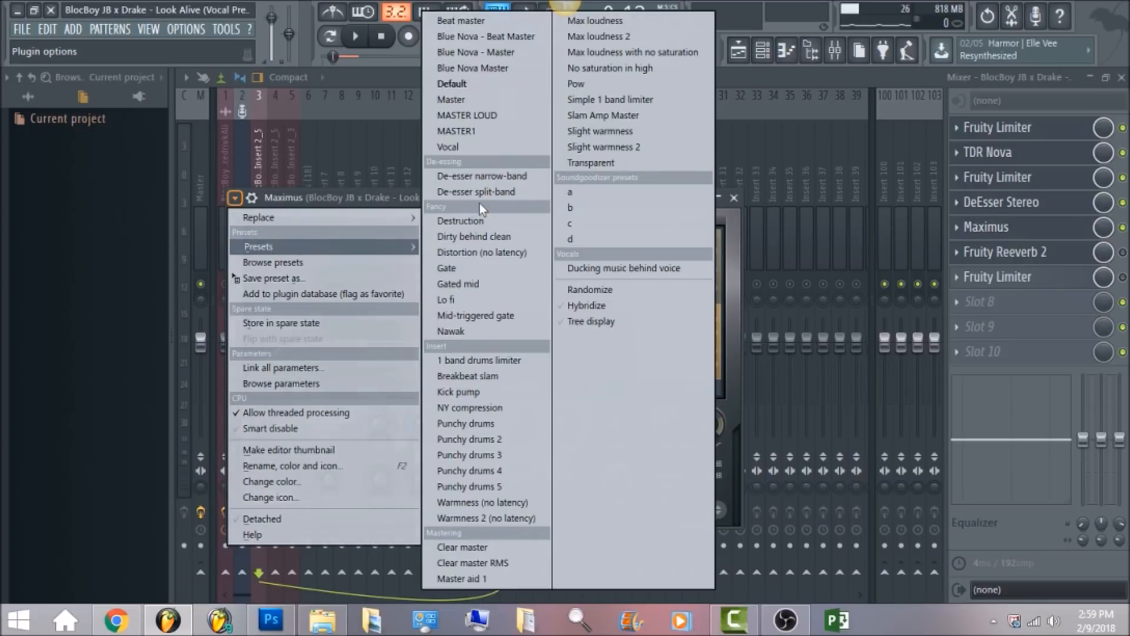
click(700, 291)
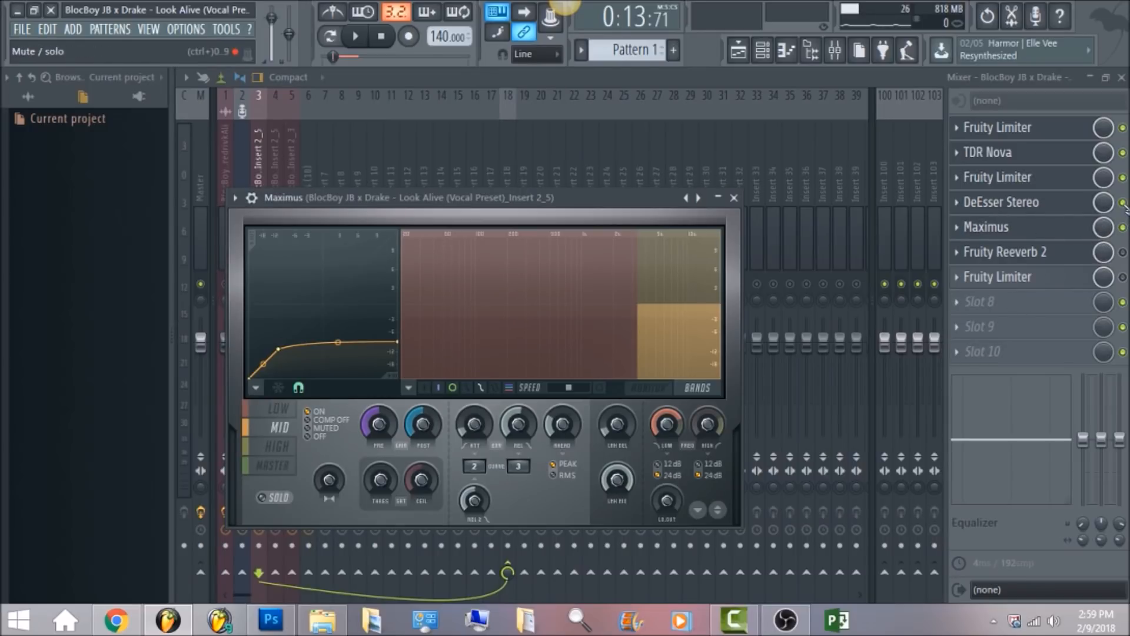
Toggle the DeEsser Stereo slot on the vocal insert and audition the vocal by starting and stopping playback twice.
click(1122, 203)
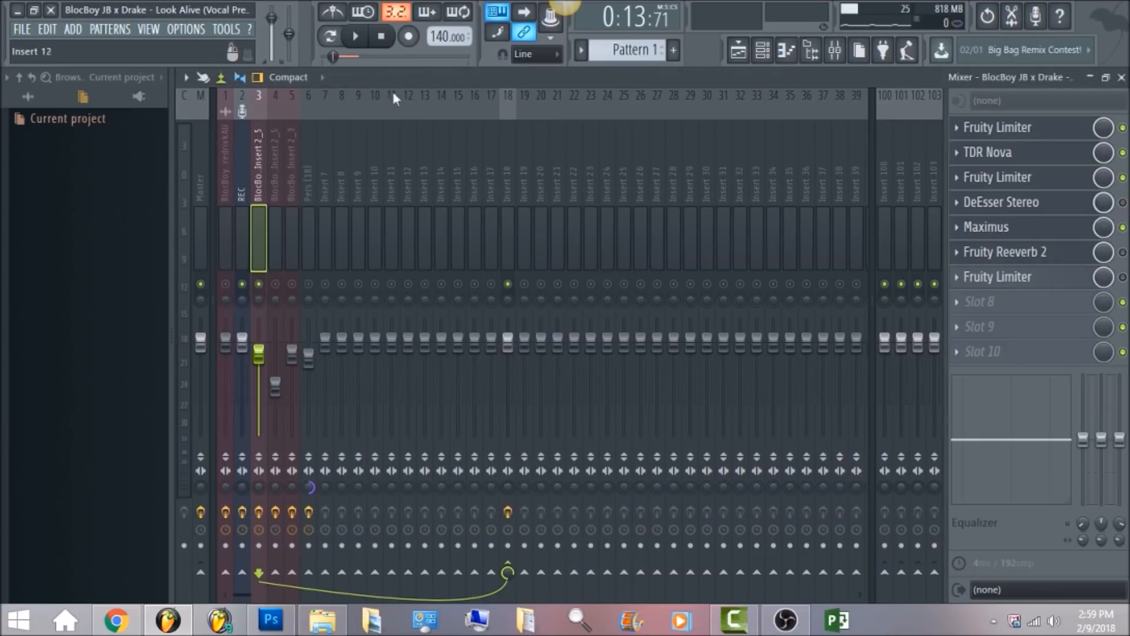
click(356, 38)
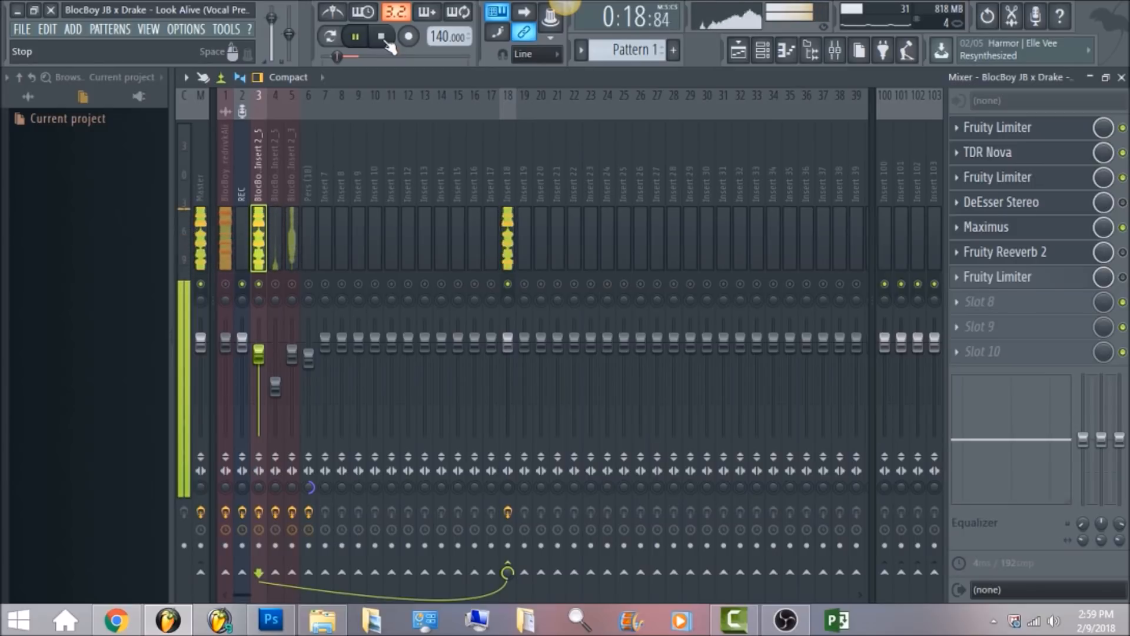
click(386, 42)
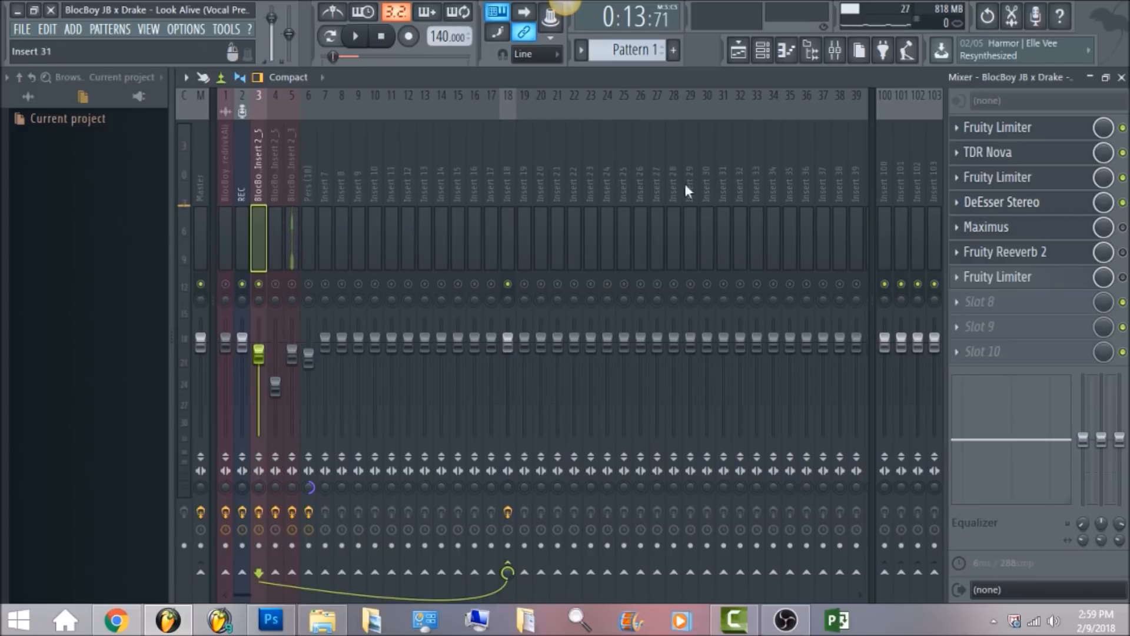
click(355, 37)
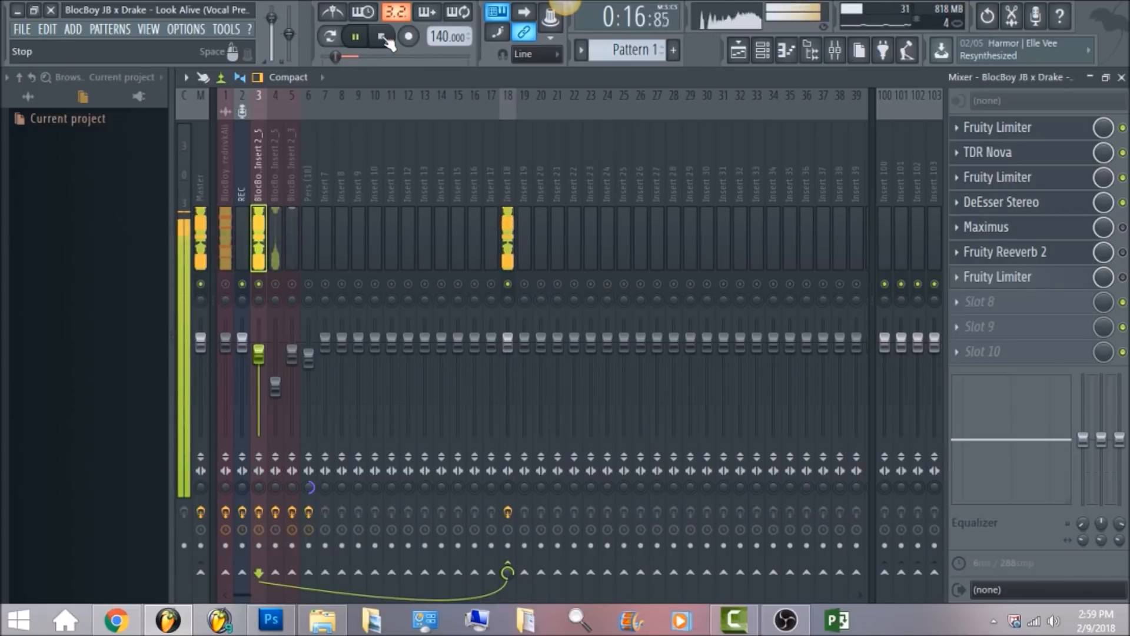
click(382, 37)
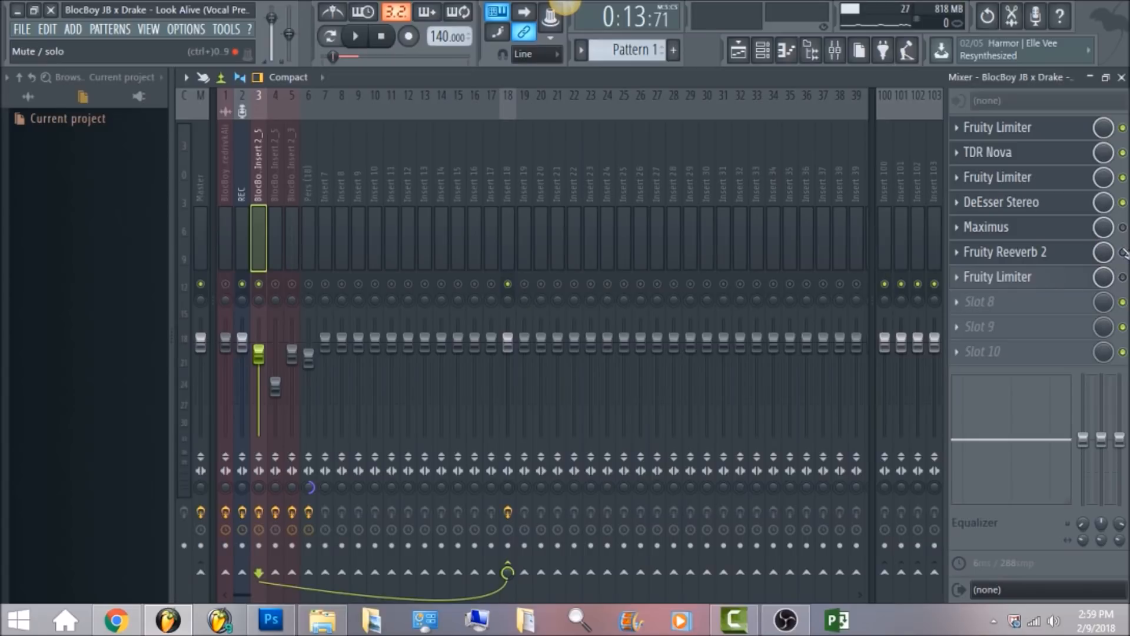
Open the Fruity Reeverb 2 plugin on the vocal insert and audition it during playback.
click(1048, 253)
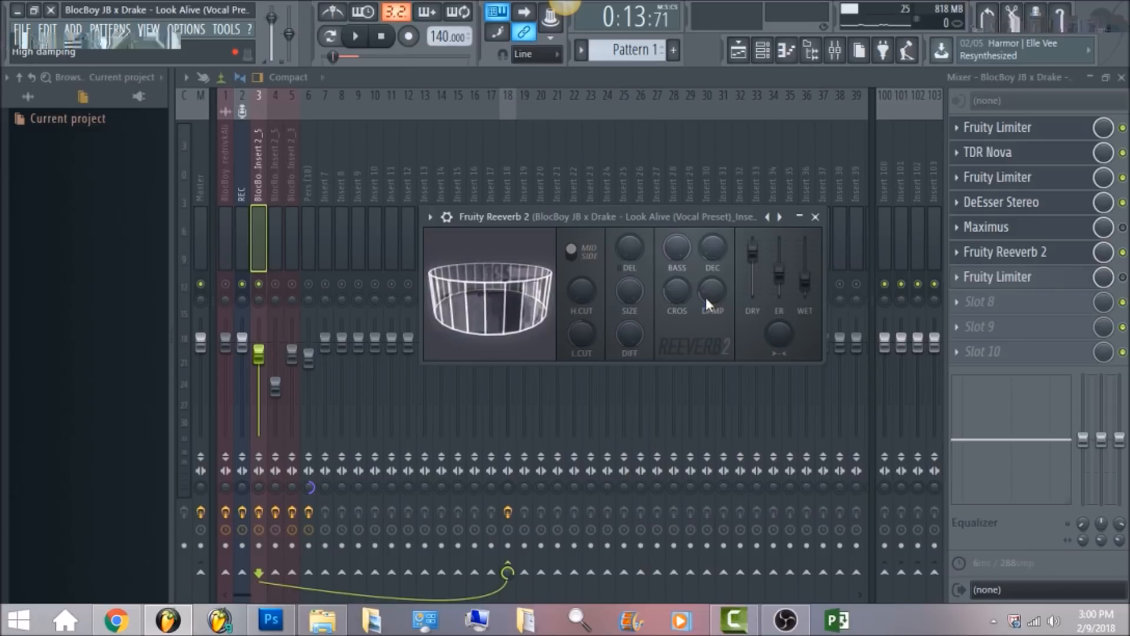
click(356, 37)
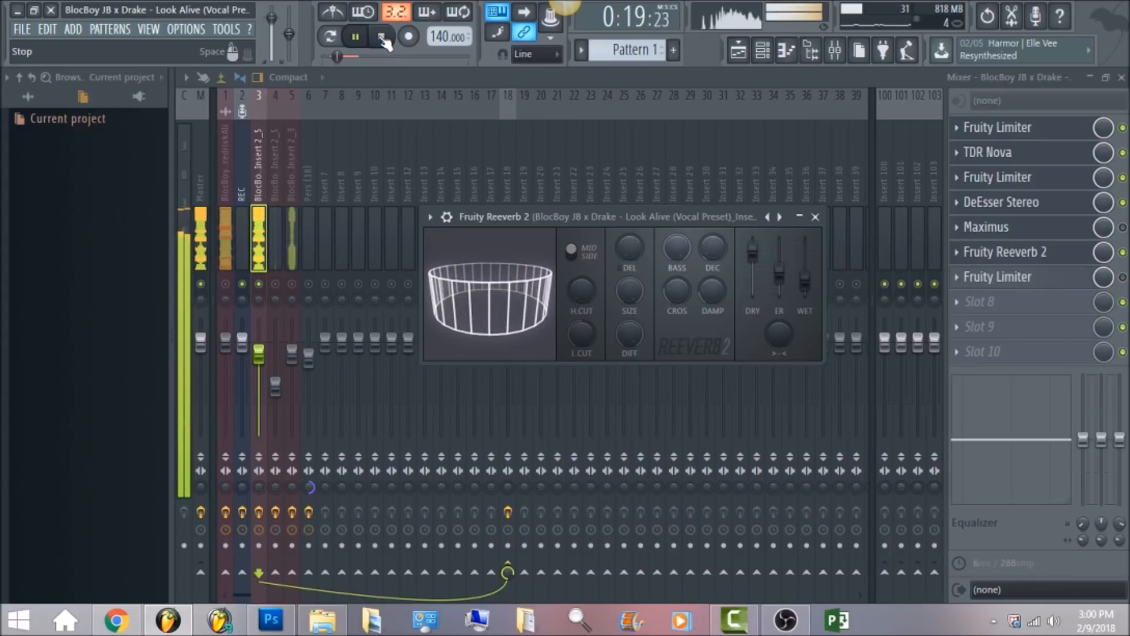
click(381, 38)
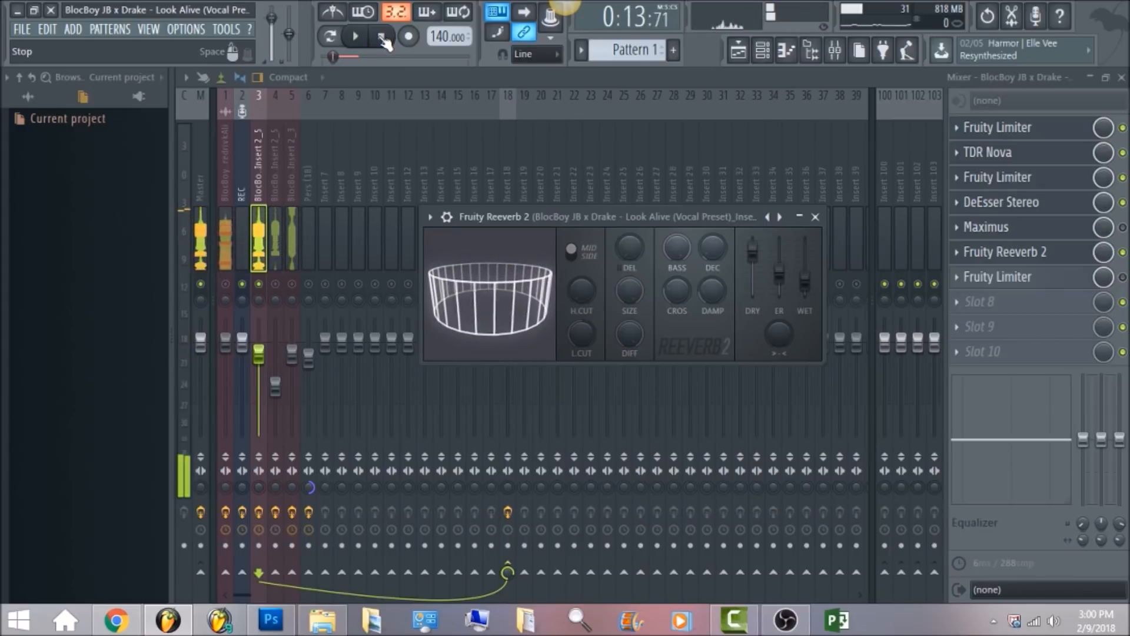
Open the last Fruity Limiter on the vocal insert, audition it during playback, and close its window.
click(1039, 283)
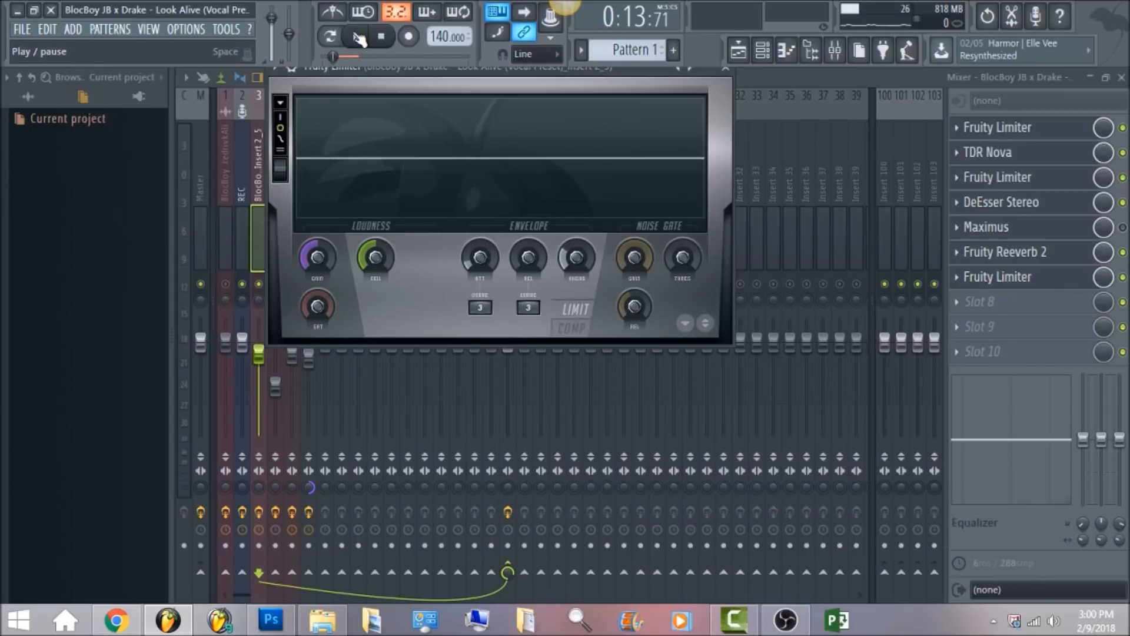
click(358, 37)
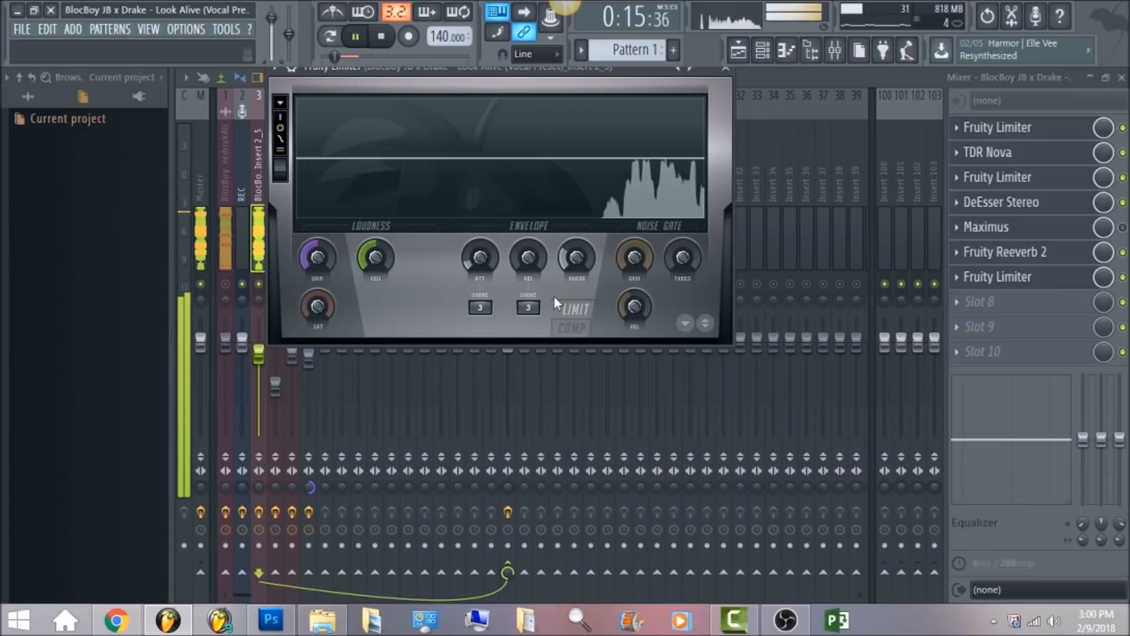
click(384, 38)
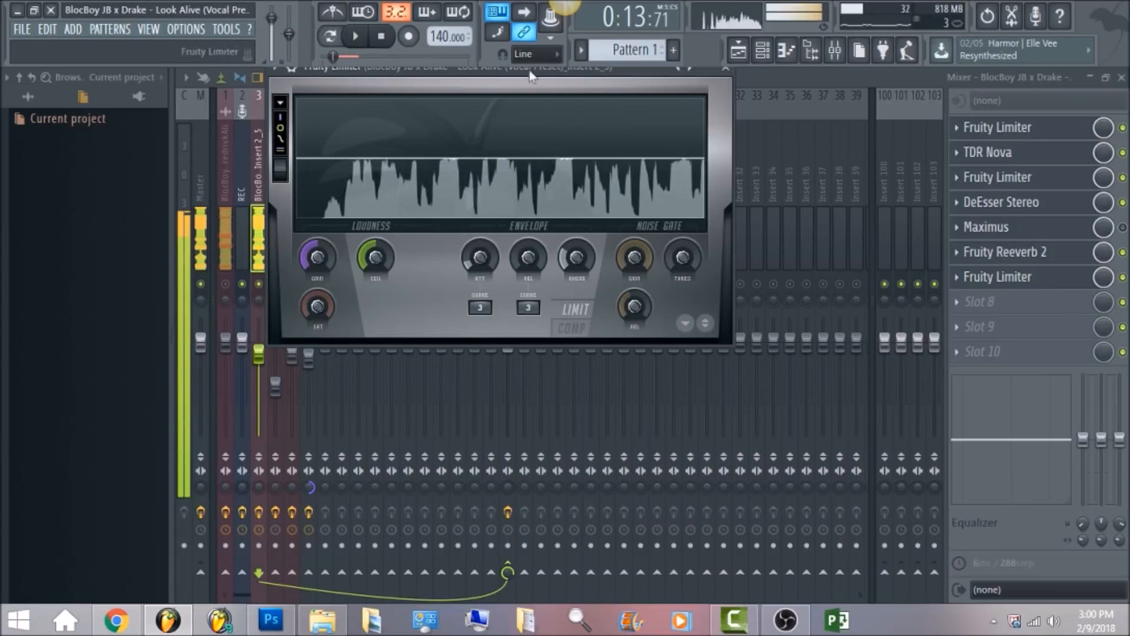
click(791, 83)
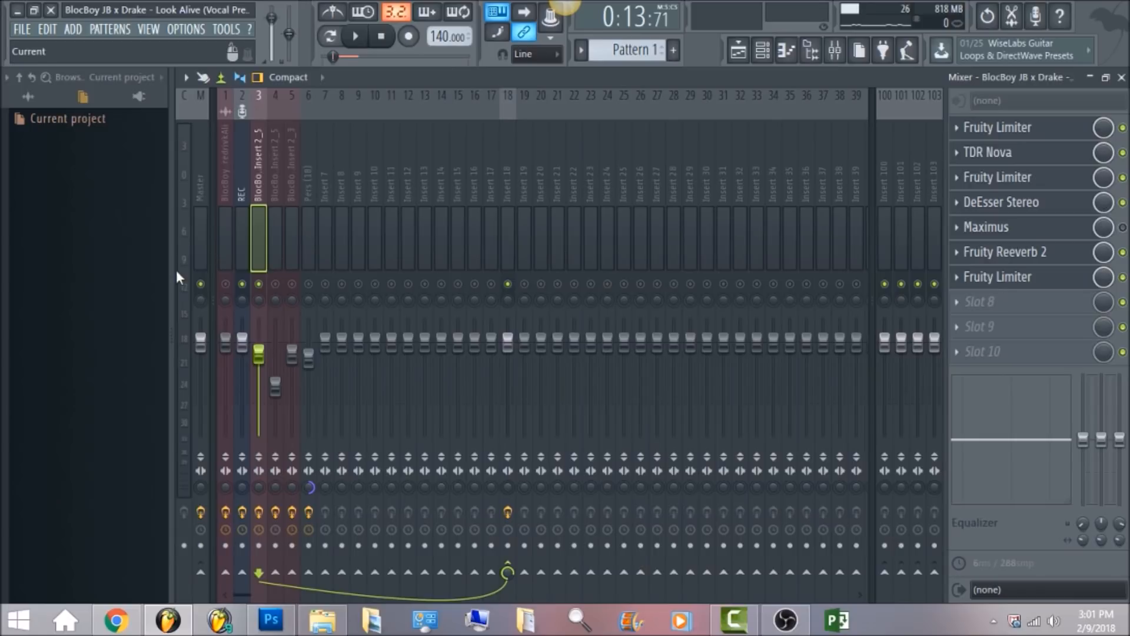
Select the fourth mixer insert with the Fruity Chorus chain and play the song from around bar 9 in the playlist.
click(272, 183)
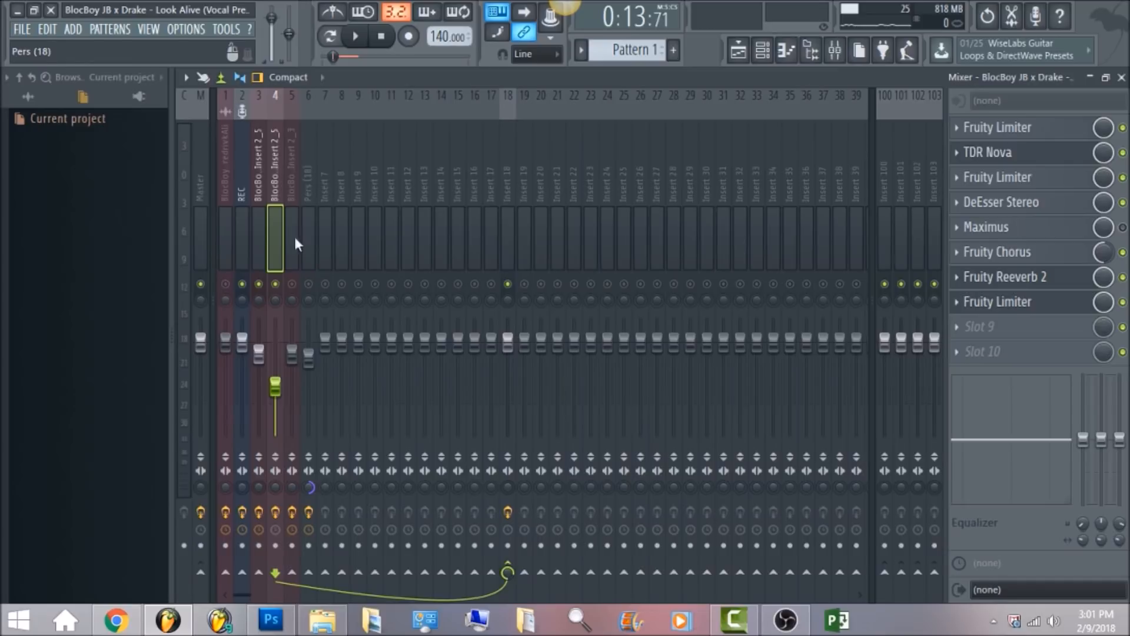
click(738, 52)
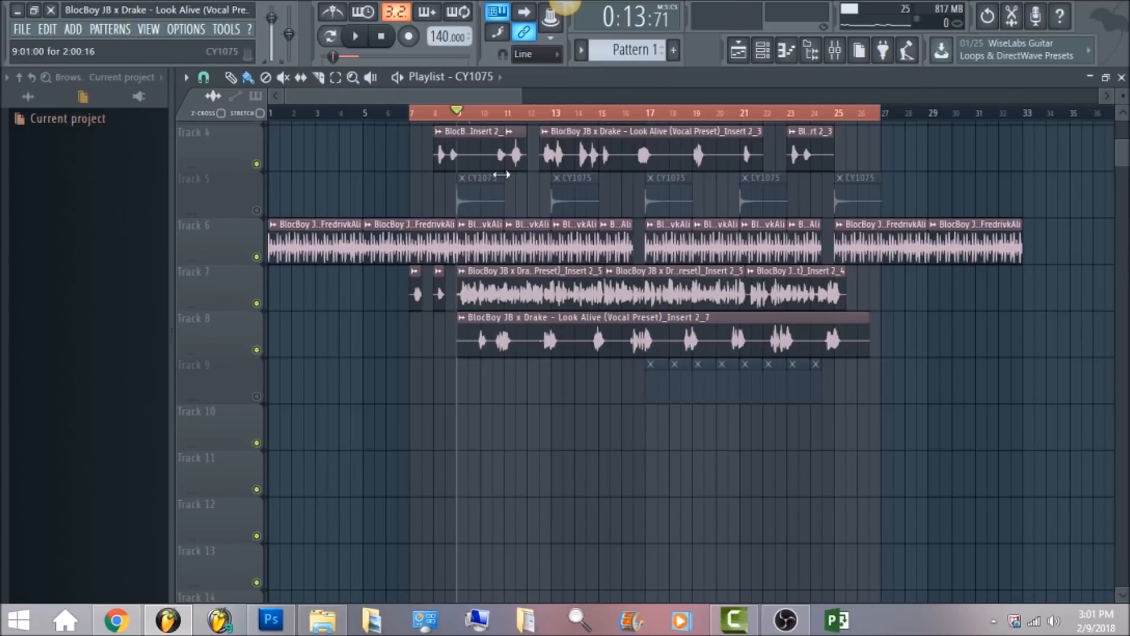
click(481, 114)
click(834, 50)
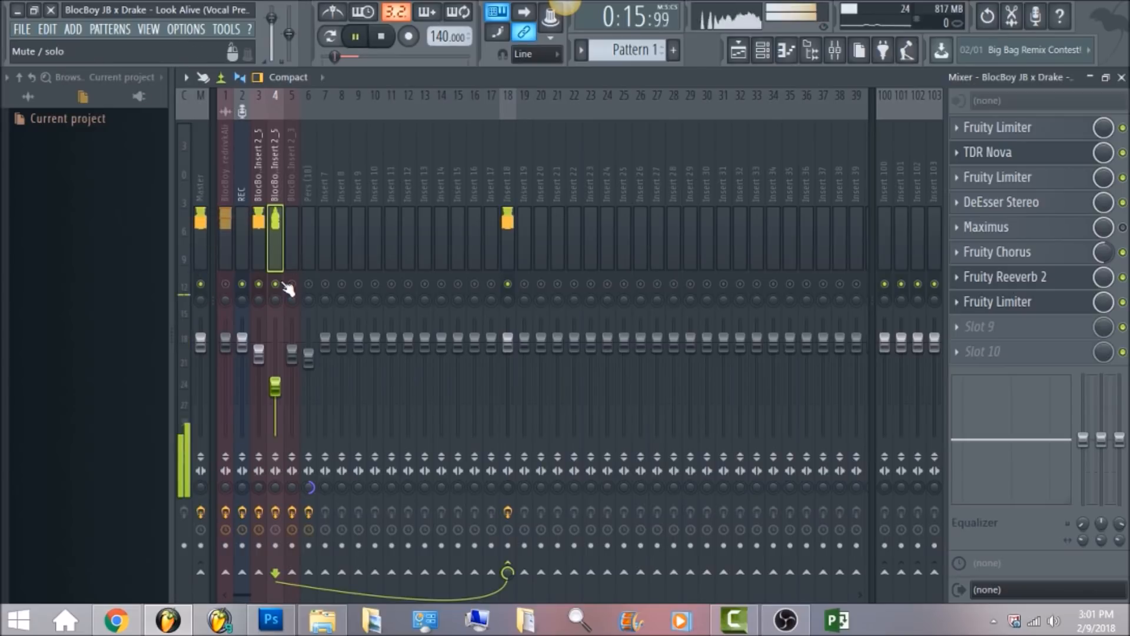
key(space)
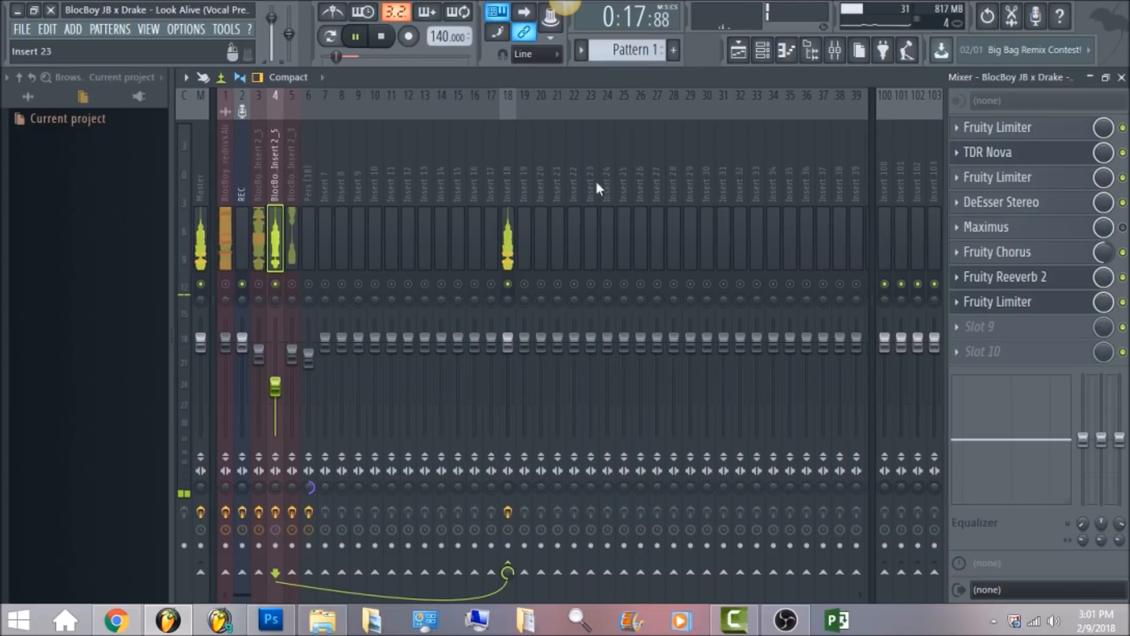
Jump playback to around bar 16 in the playlist, stop it, and return to the mixer.
click(738, 50)
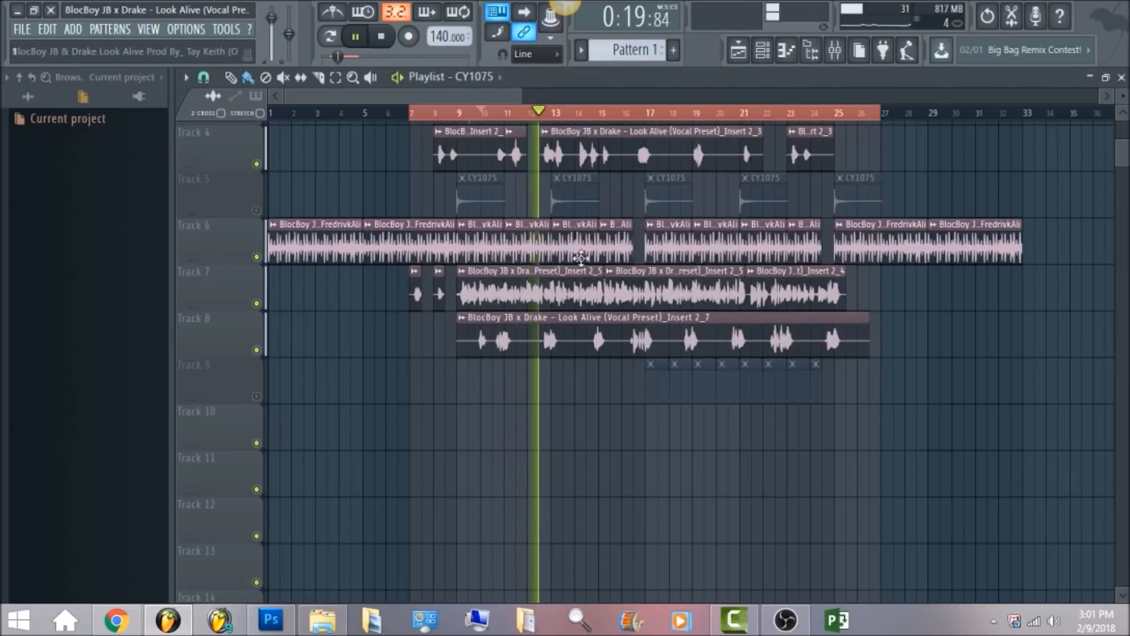
click(601, 114)
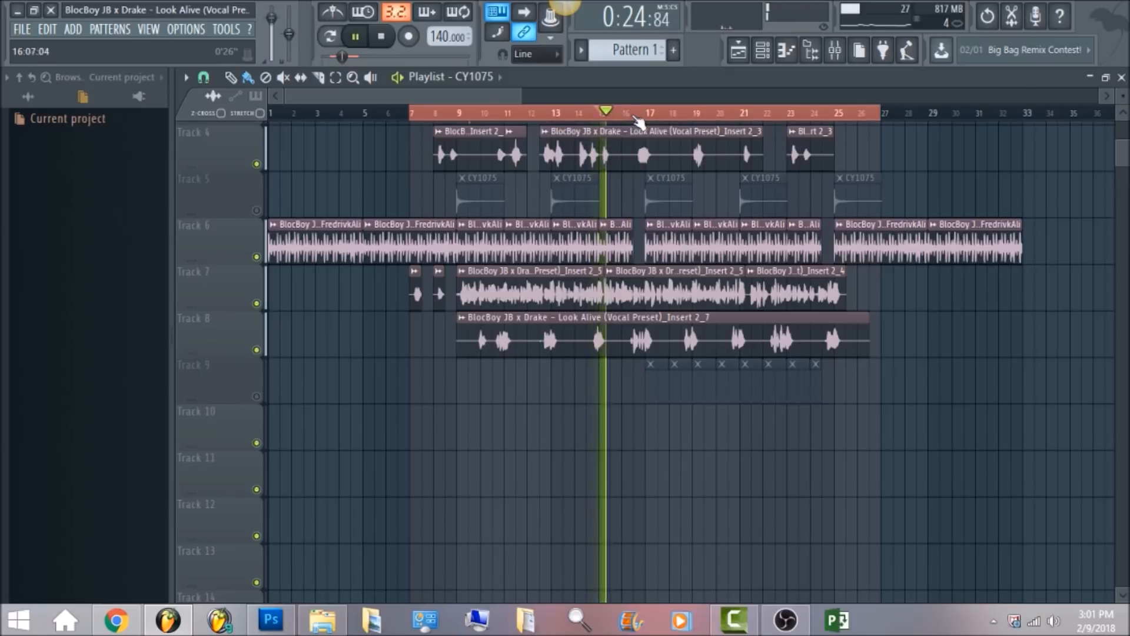
click(628, 113)
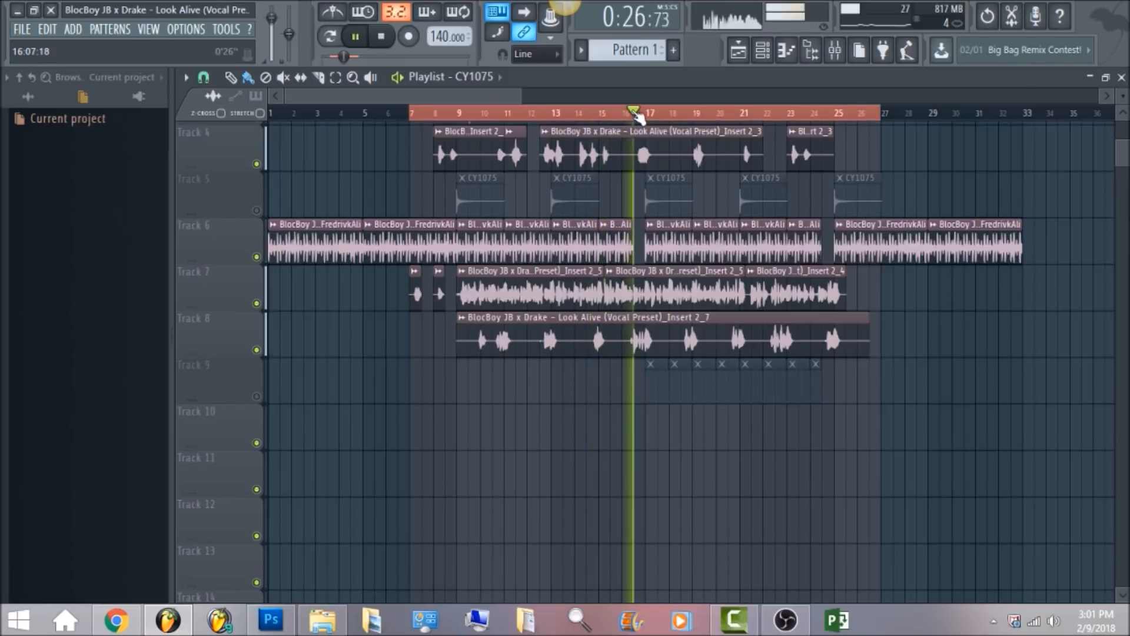
key(space)
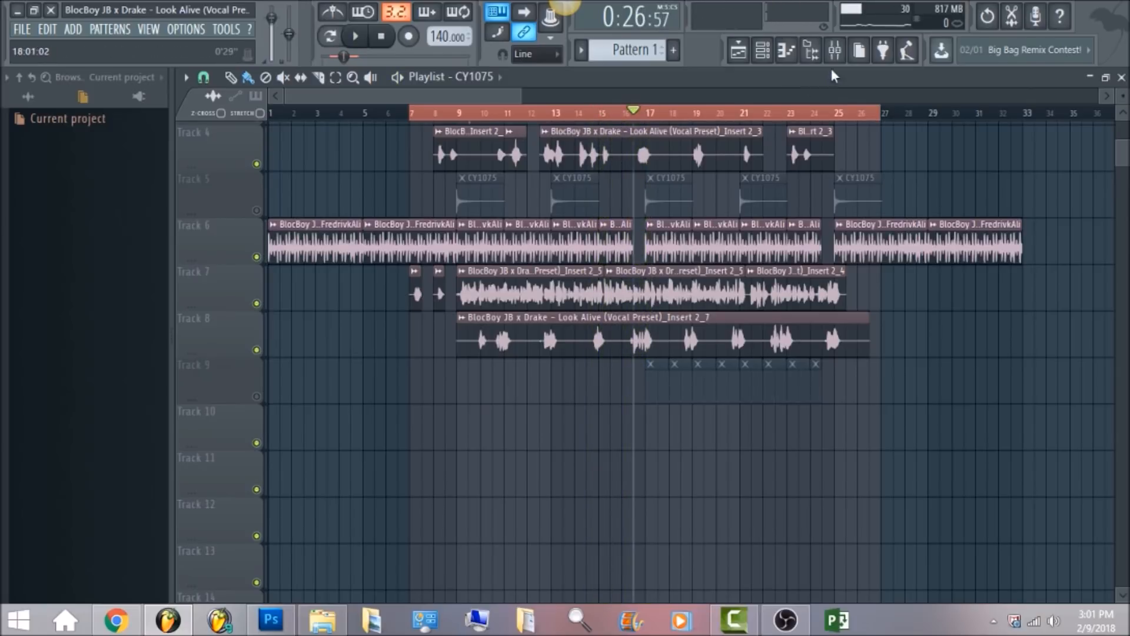
click(834, 51)
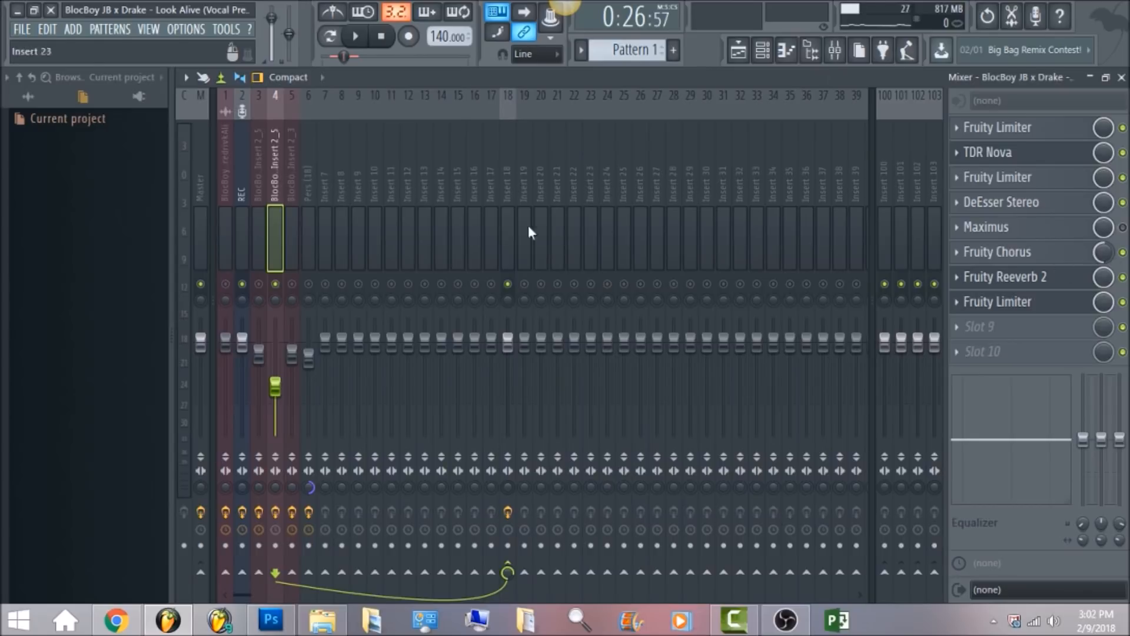
Select the fifth mixer insert and open both Fruity parametric EQ 2 plugins, browsing the second EQ's preset menu.
click(289, 178)
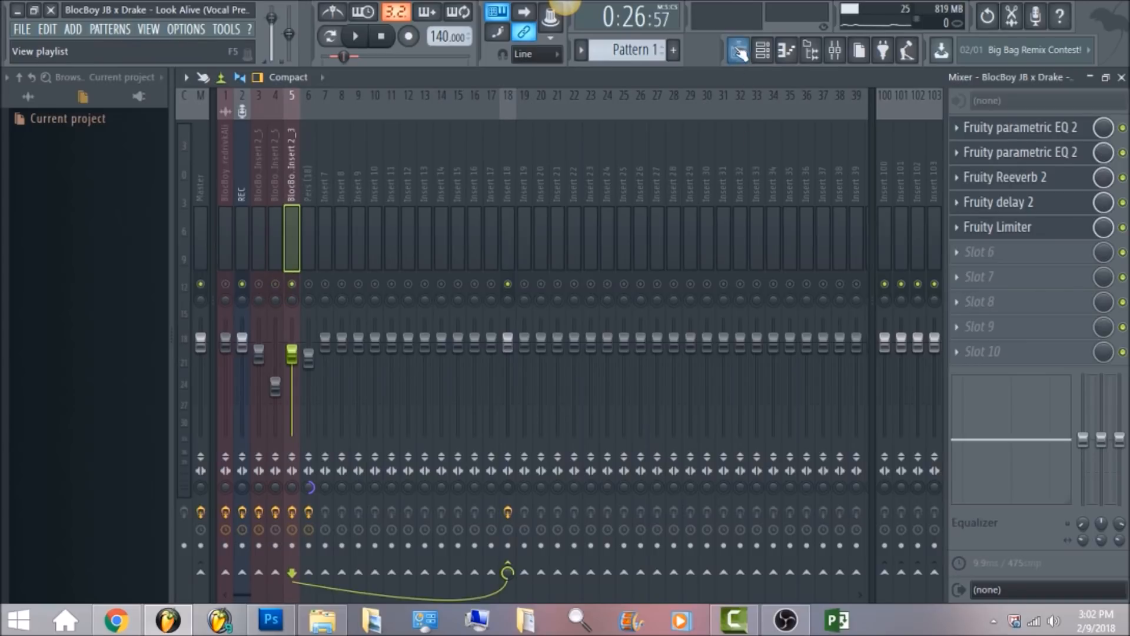
click(1031, 137)
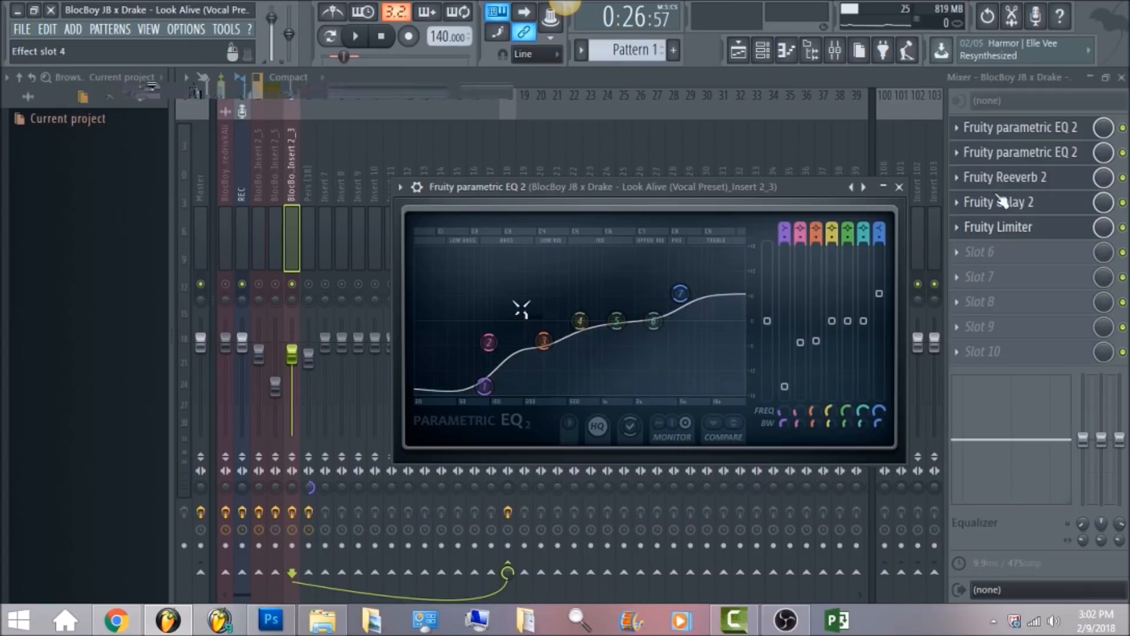
click(1033, 154)
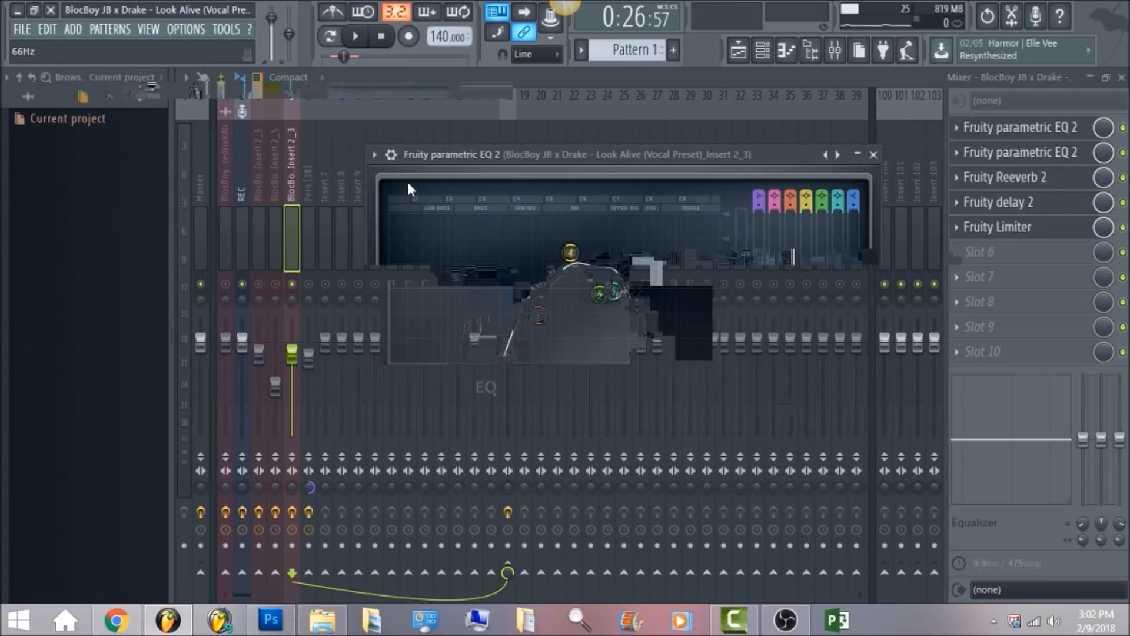
click(373, 154)
mouse_move(428, 203)
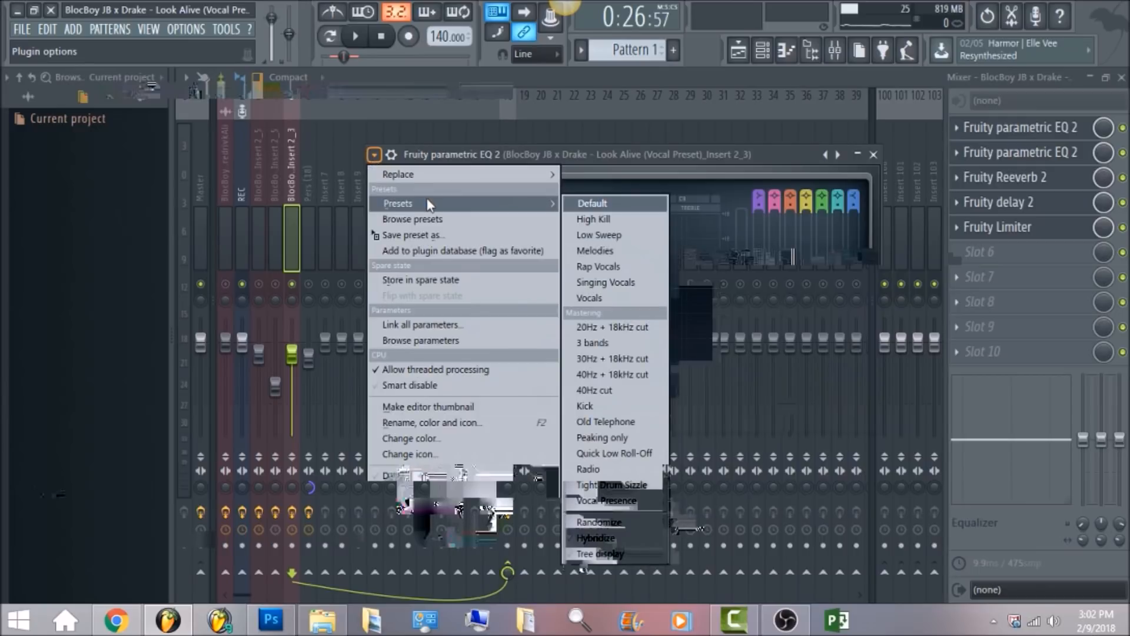
click(716, 154)
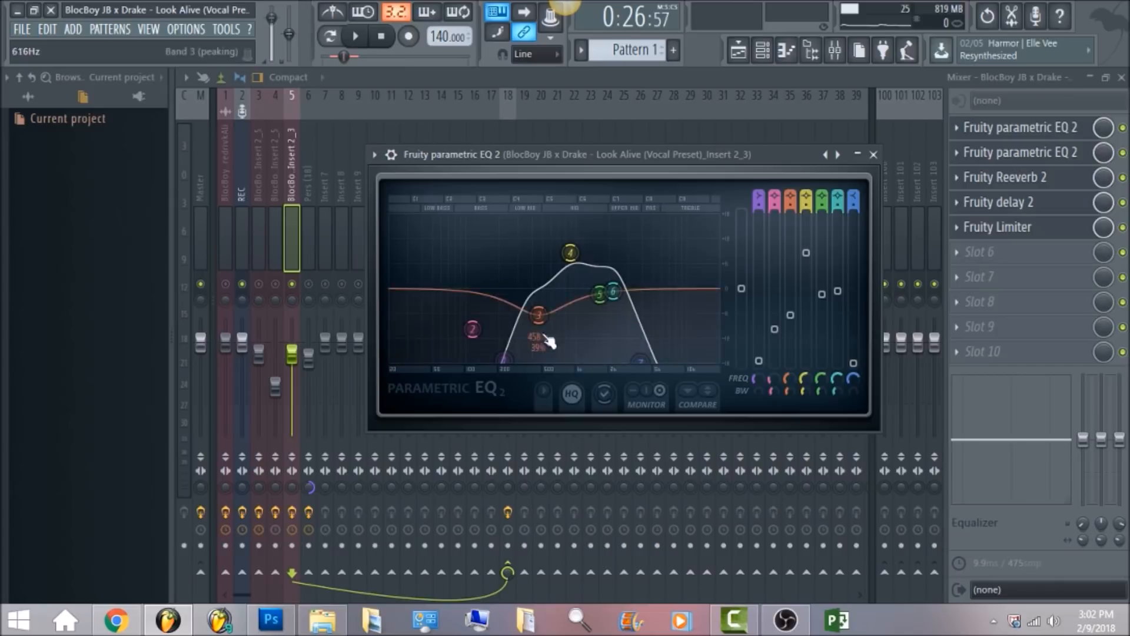
Open the Fruity Reeverb 2 and Fruity delay 2 plugins on the fifth insert.
click(1042, 185)
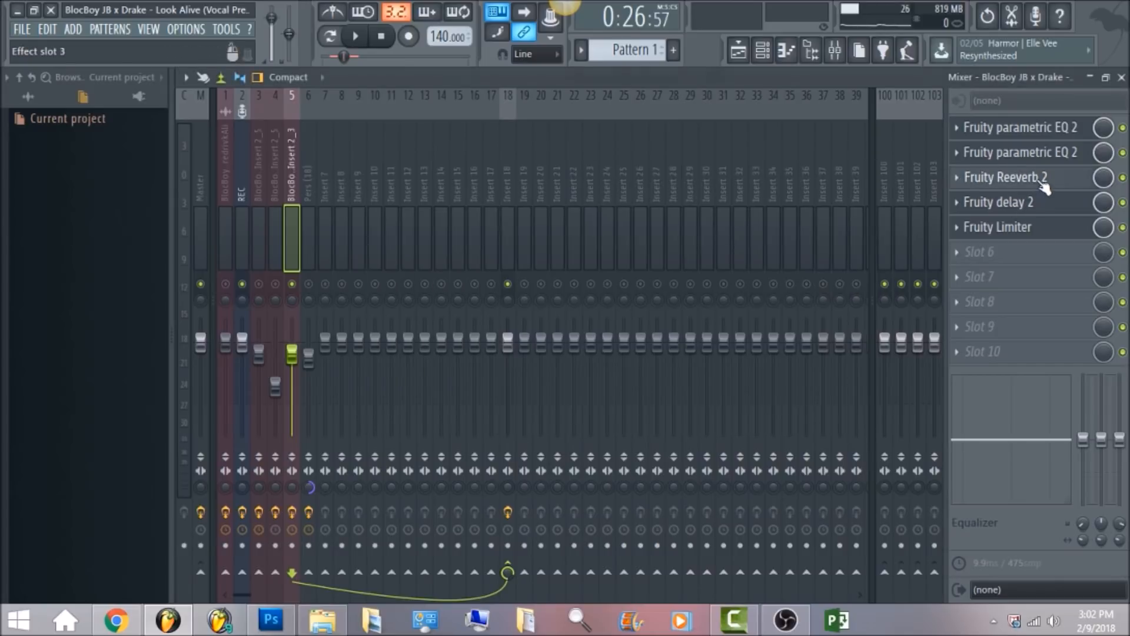
click(1041, 185)
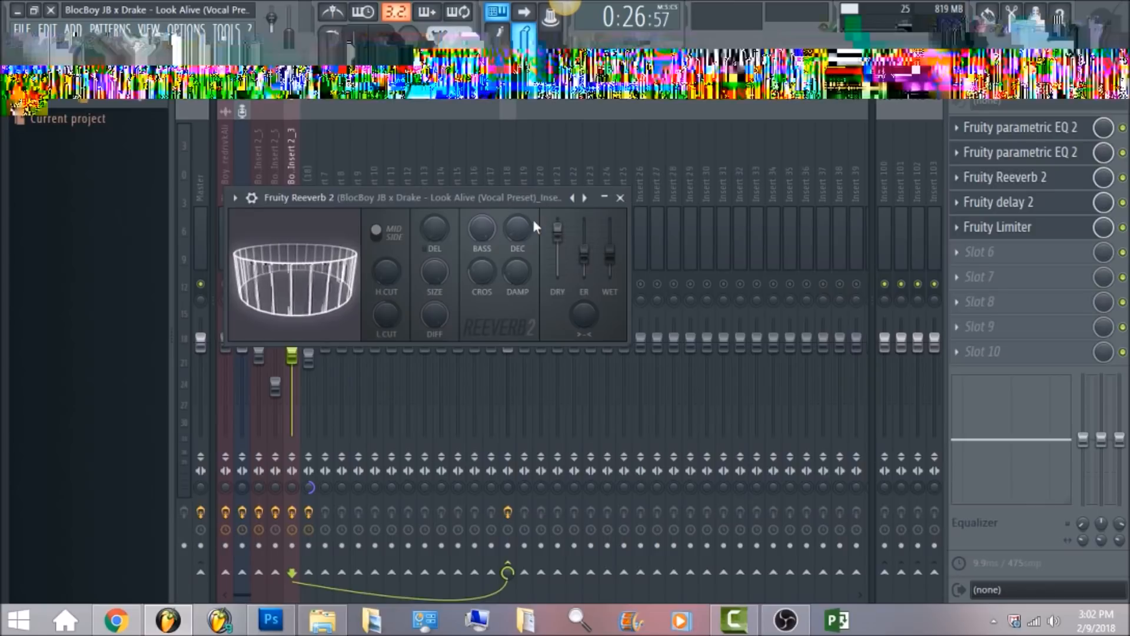
click(1053, 205)
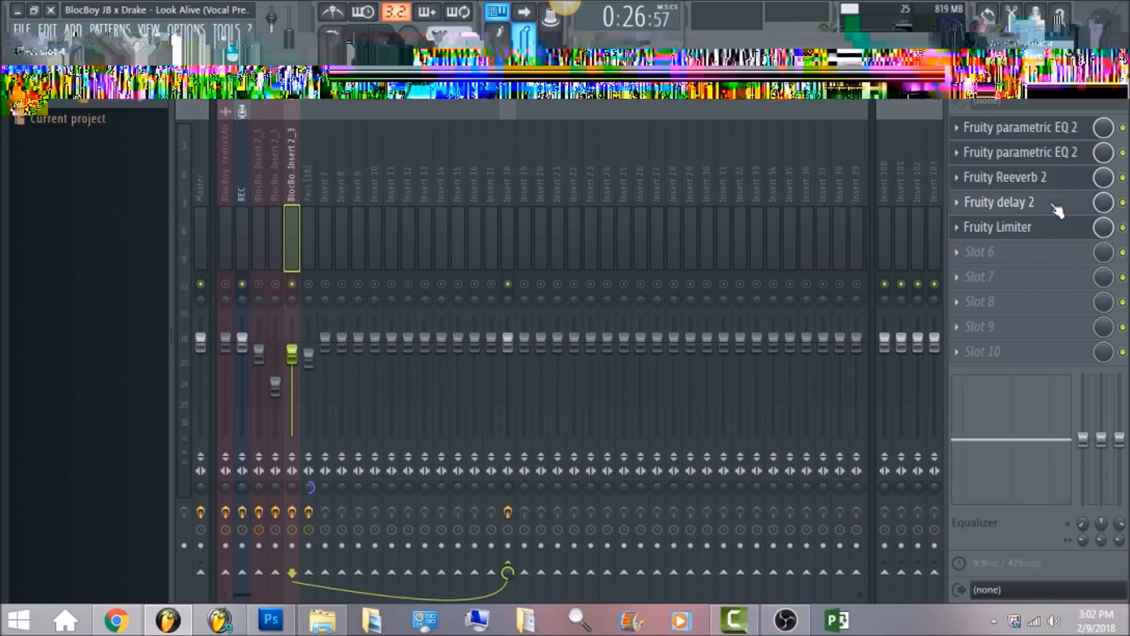
click(1056, 208)
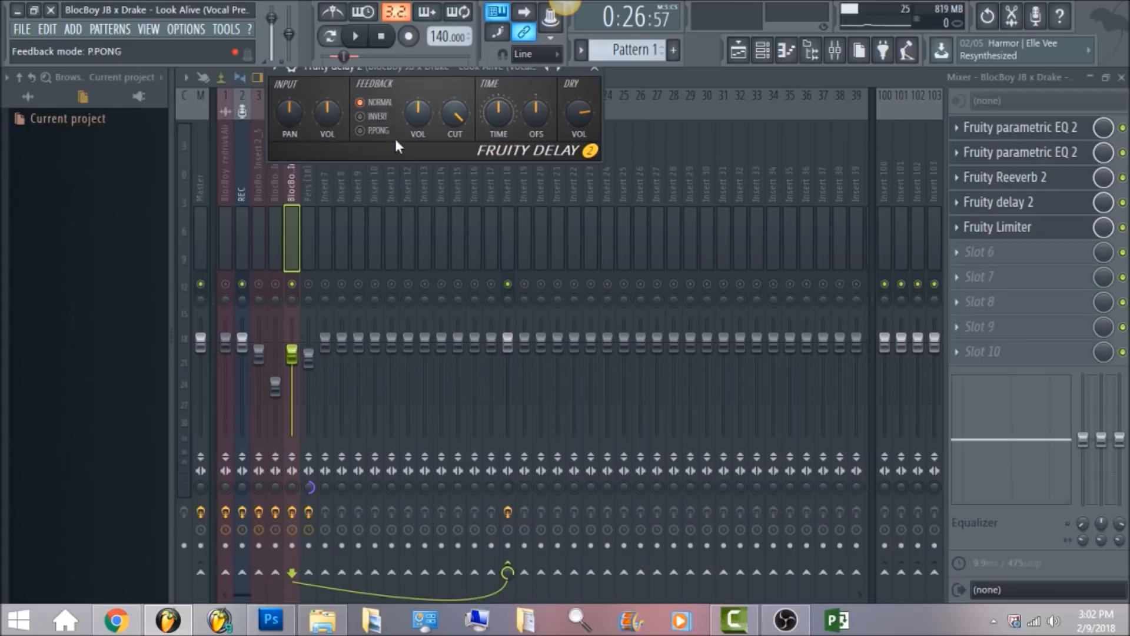
Audition the song, jumping playback to around bar 13 in the playlist, then stop it.
key(space)
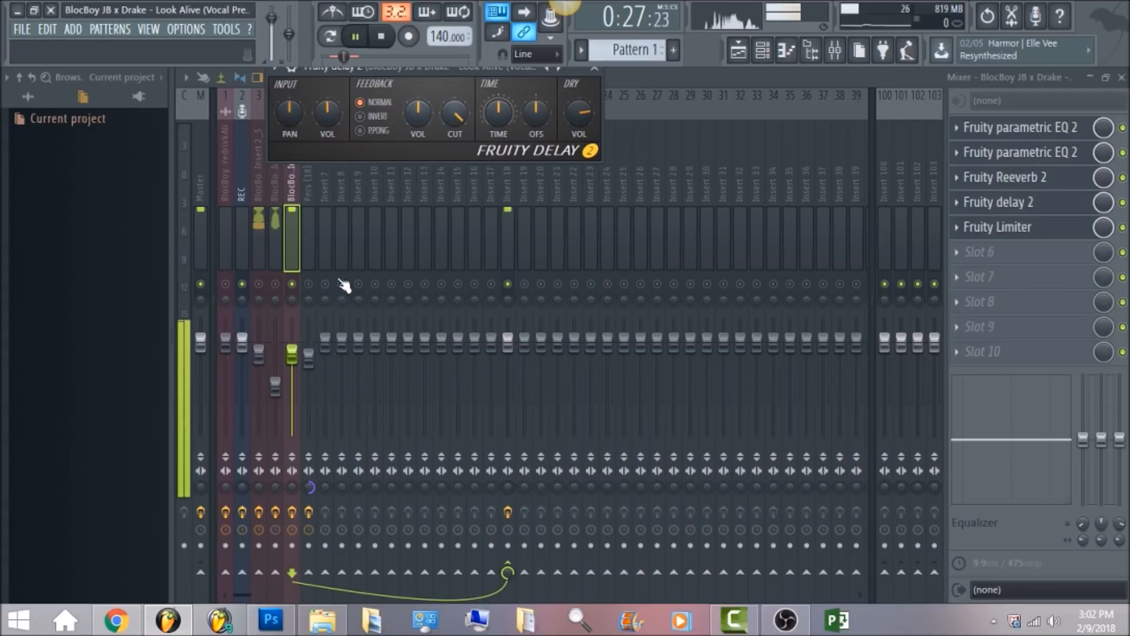
click(739, 52)
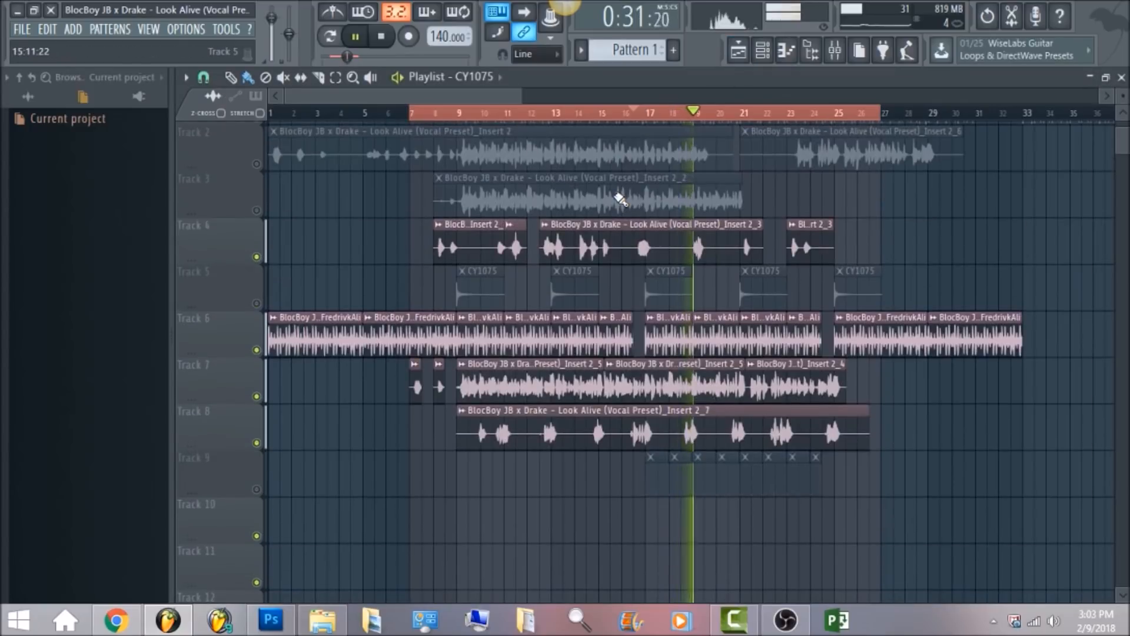
click(536, 113)
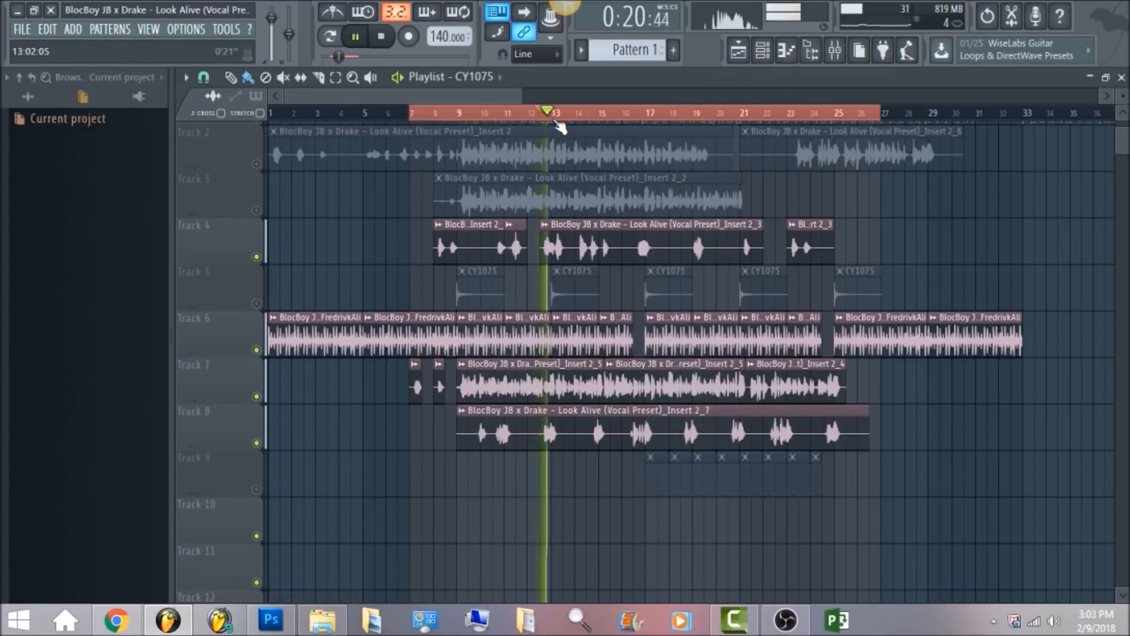
click(569, 115)
key(space)
Return to the mixer and select inserts 3 through 5 together.
click(836, 53)
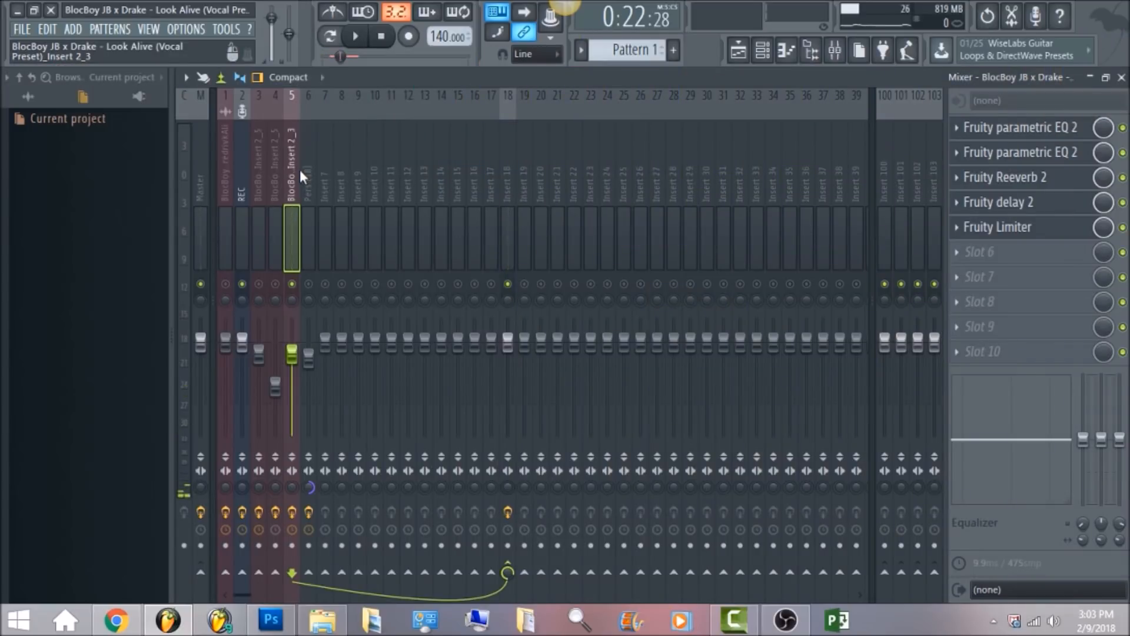
click(255, 180)
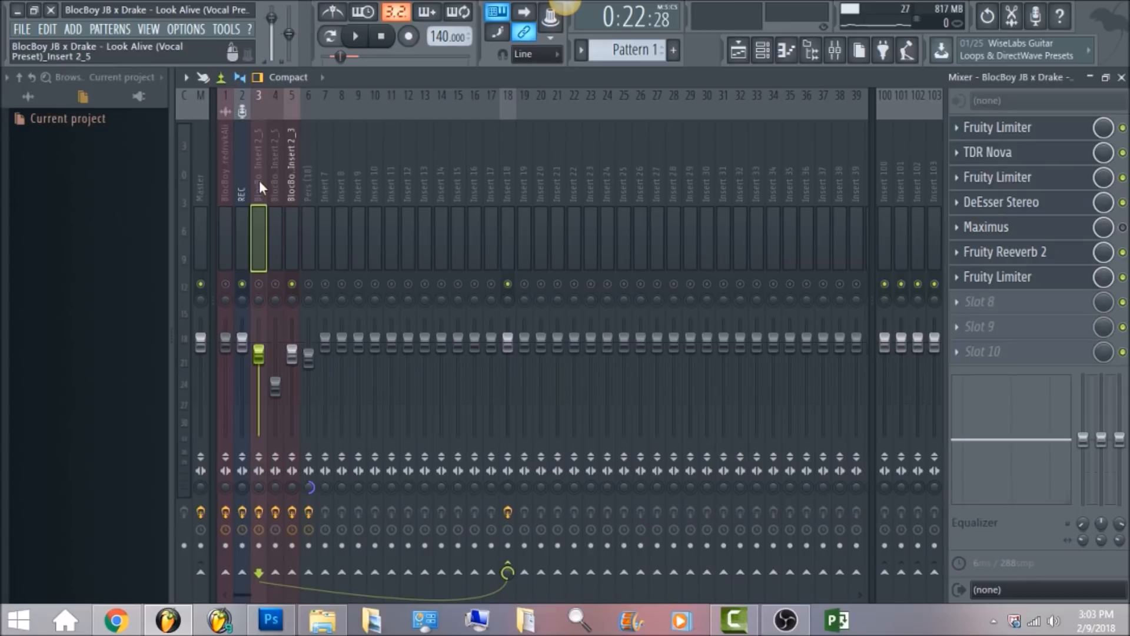
drag(259, 181, 288, 185)
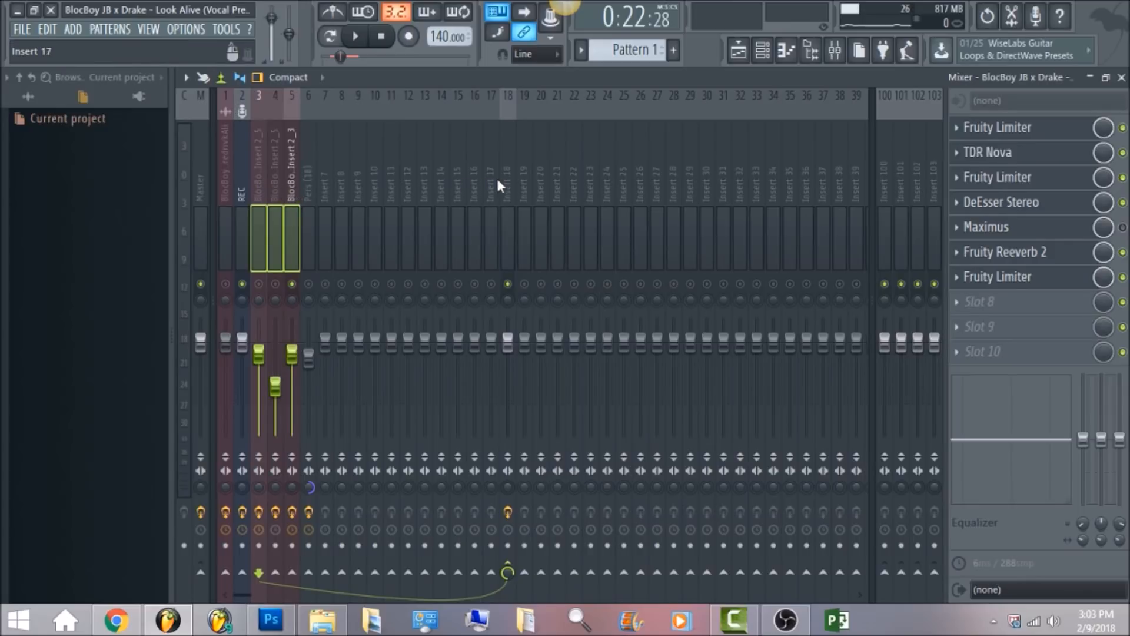
Select insert 18 and open its Fruity Limiter plugin, then close the plugin window.
click(511, 223)
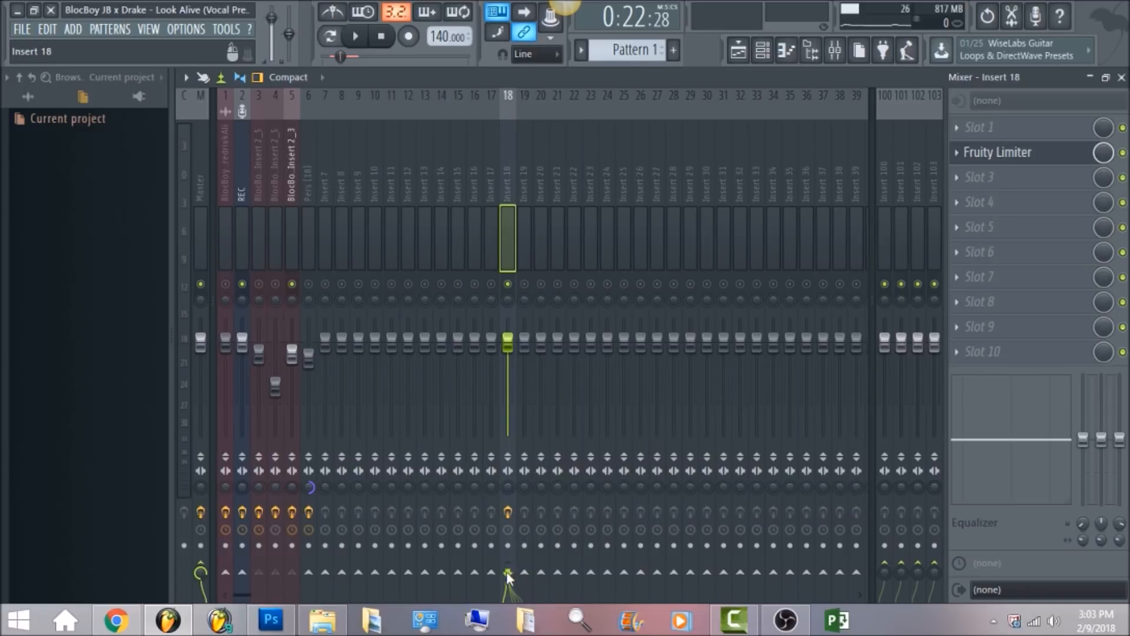
right_click(524, 572)
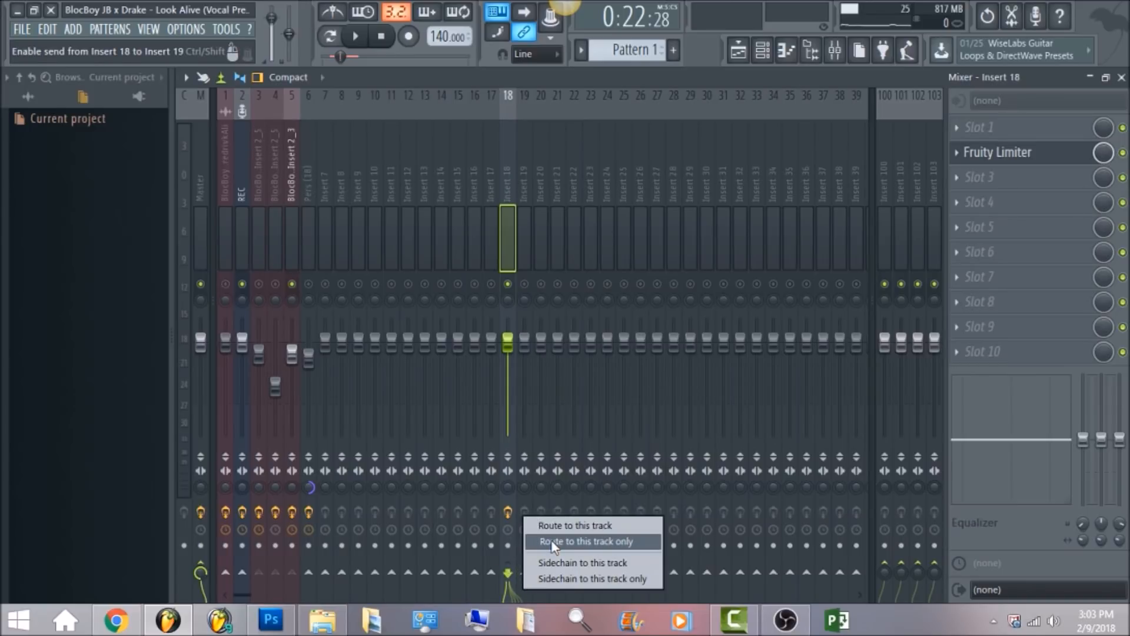
click(511, 168)
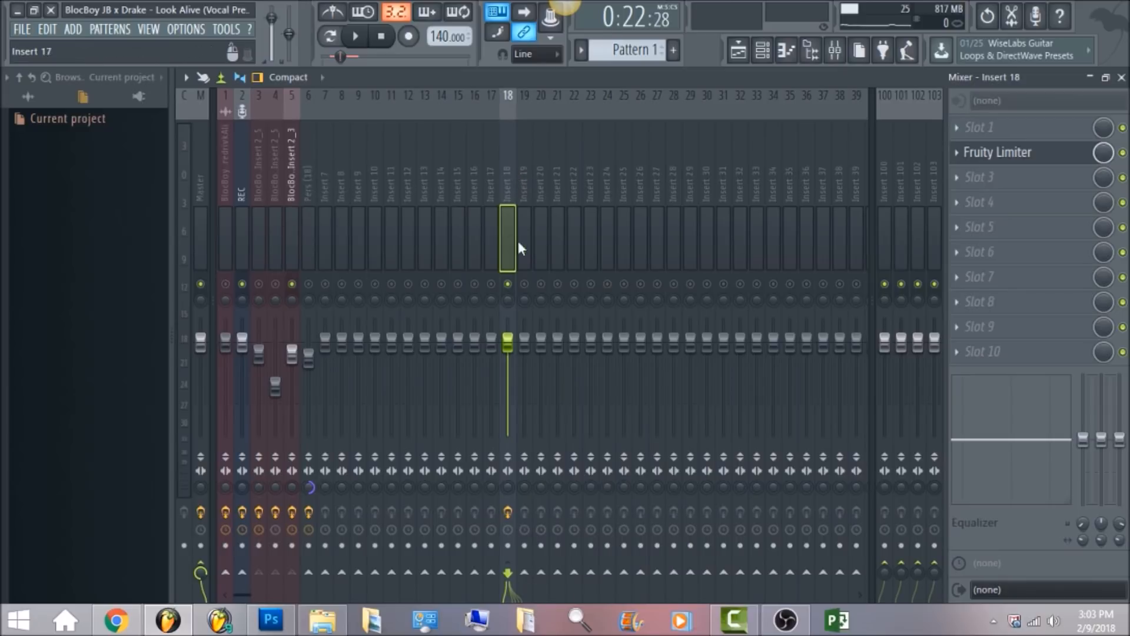
click(1000, 154)
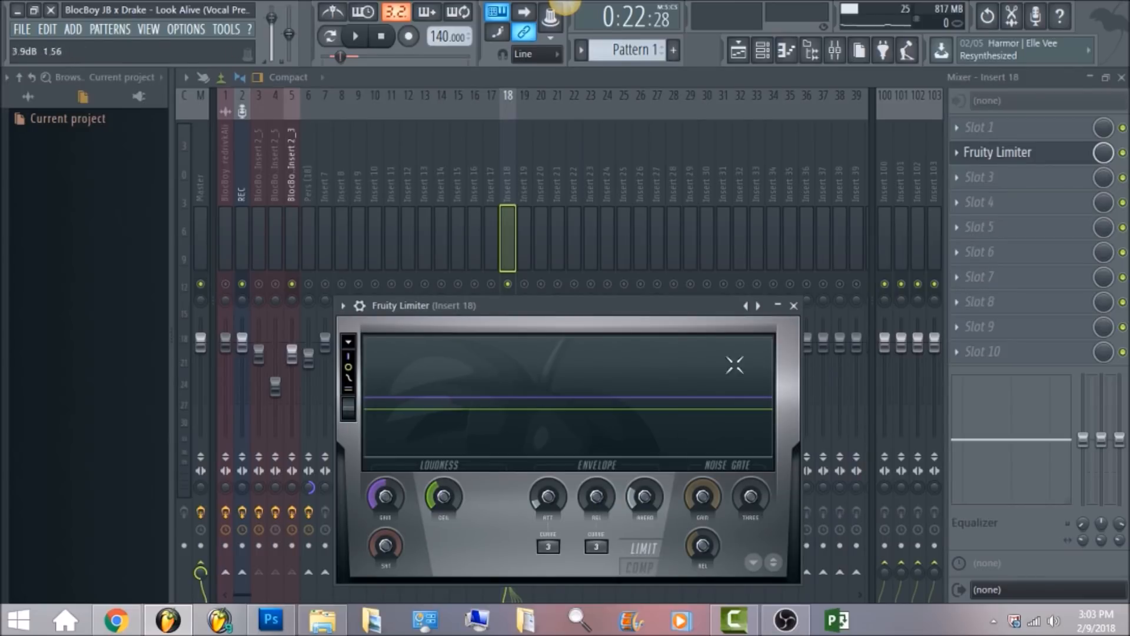
click(259, 284)
key(Escape)
click(275, 284)
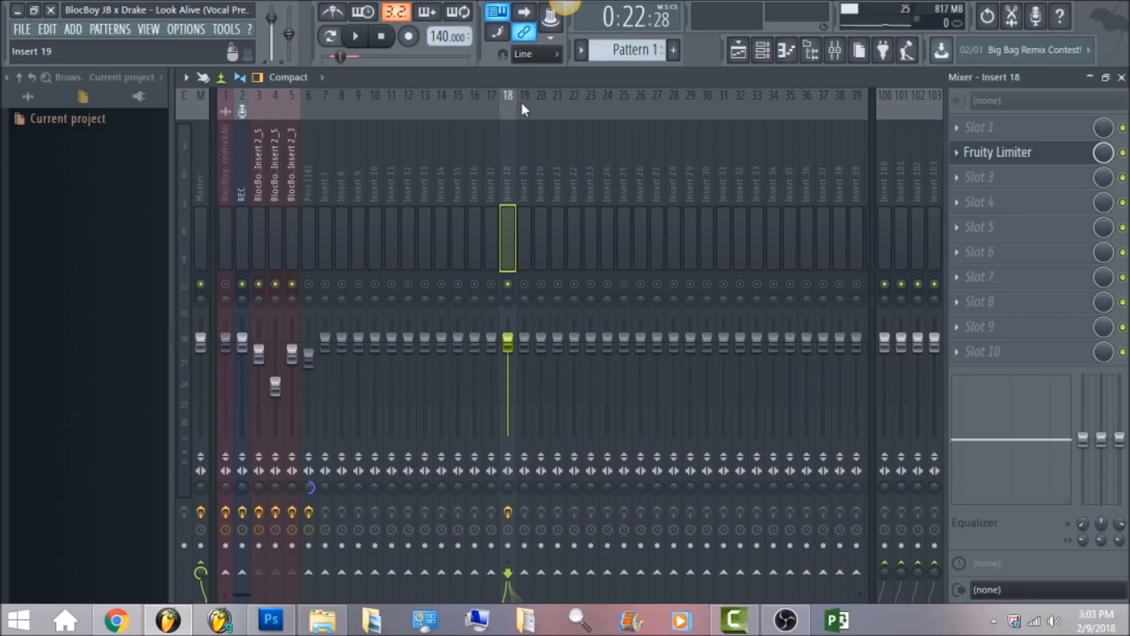
Play the song with insert 18's Fruity Limiter open, then stop playback.
click(358, 36)
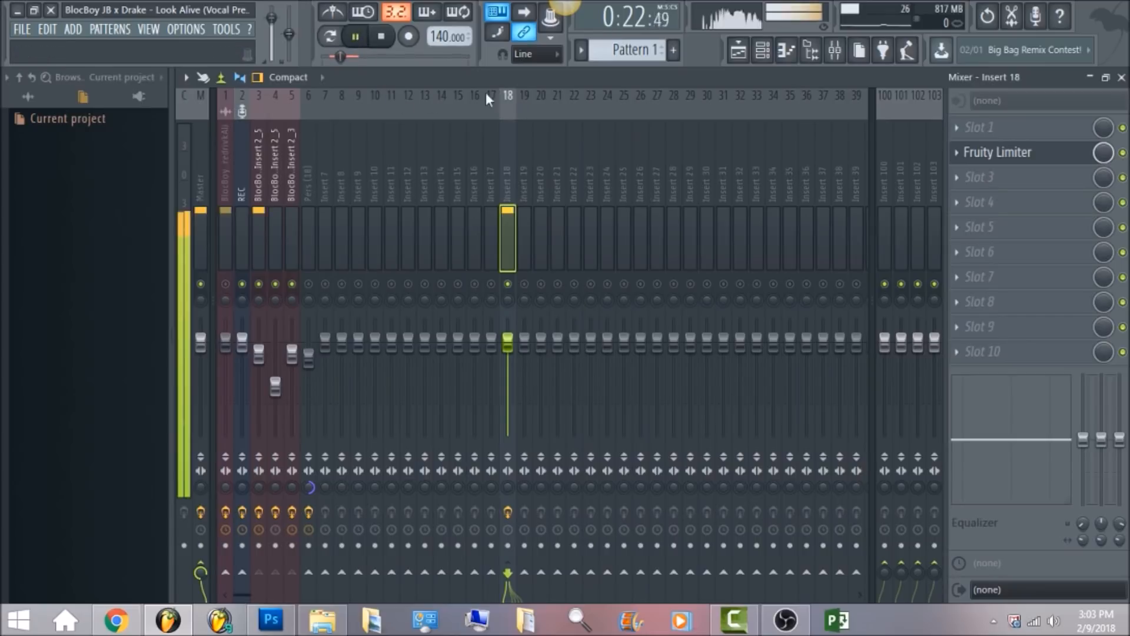
click(1023, 156)
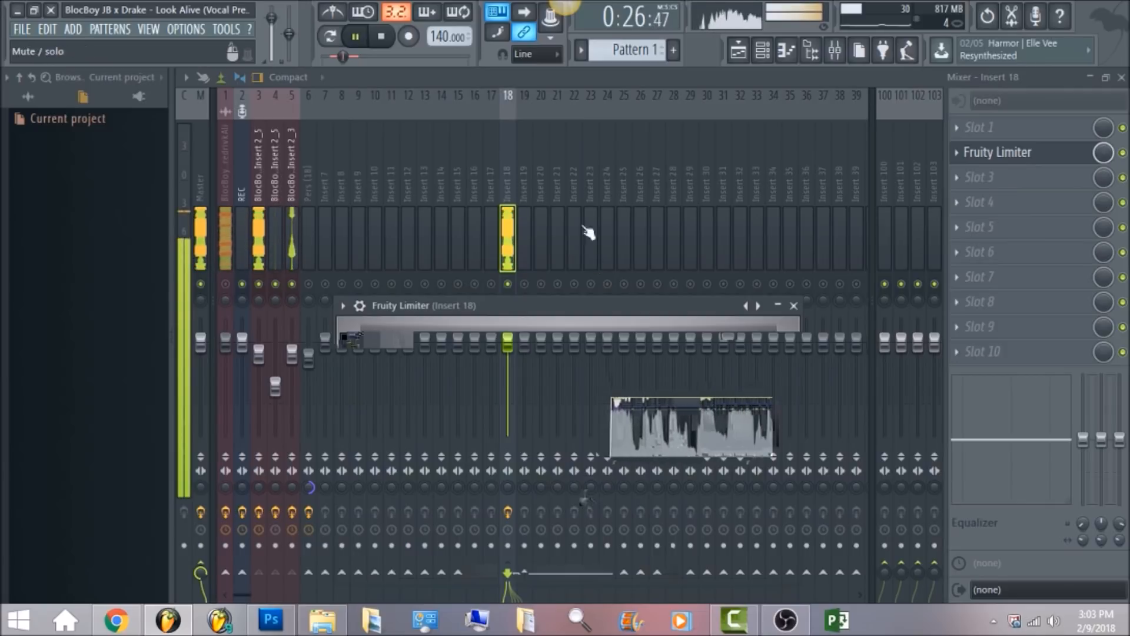
click(381, 37)
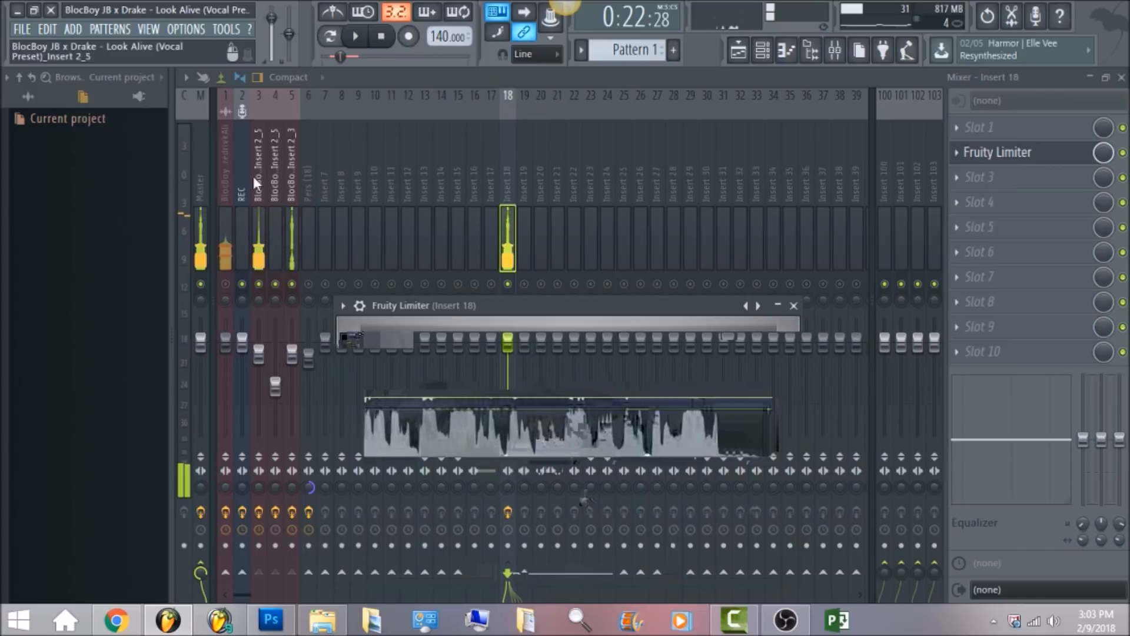
Select insert 1, open its Maximus plugin, and view the high, mid and low bands.
click(219, 169)
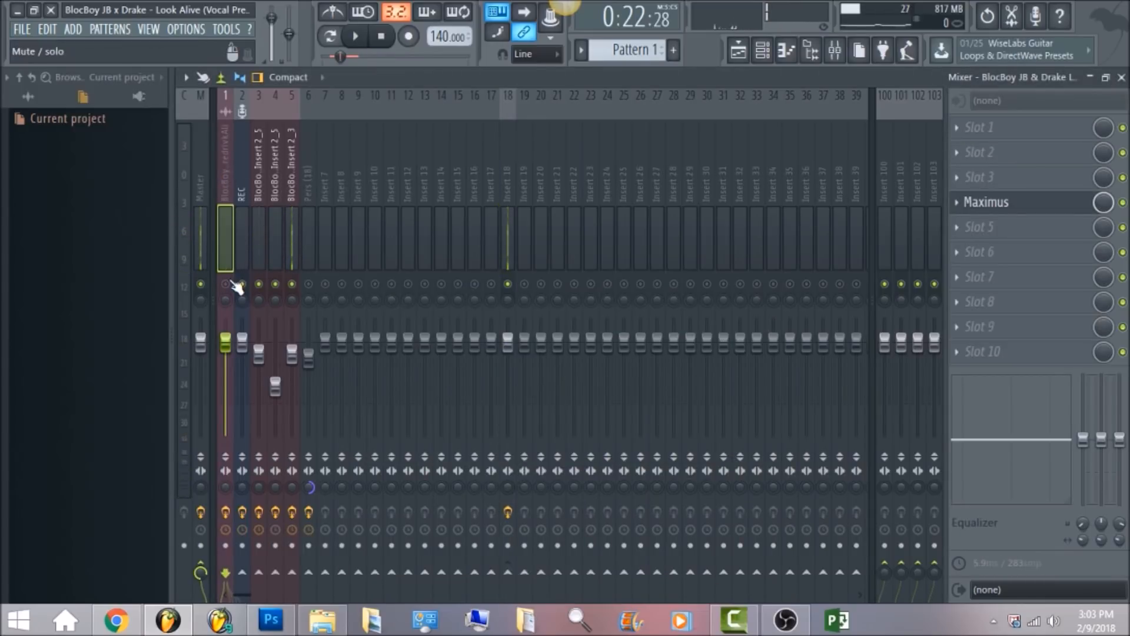
click(1073, 212)
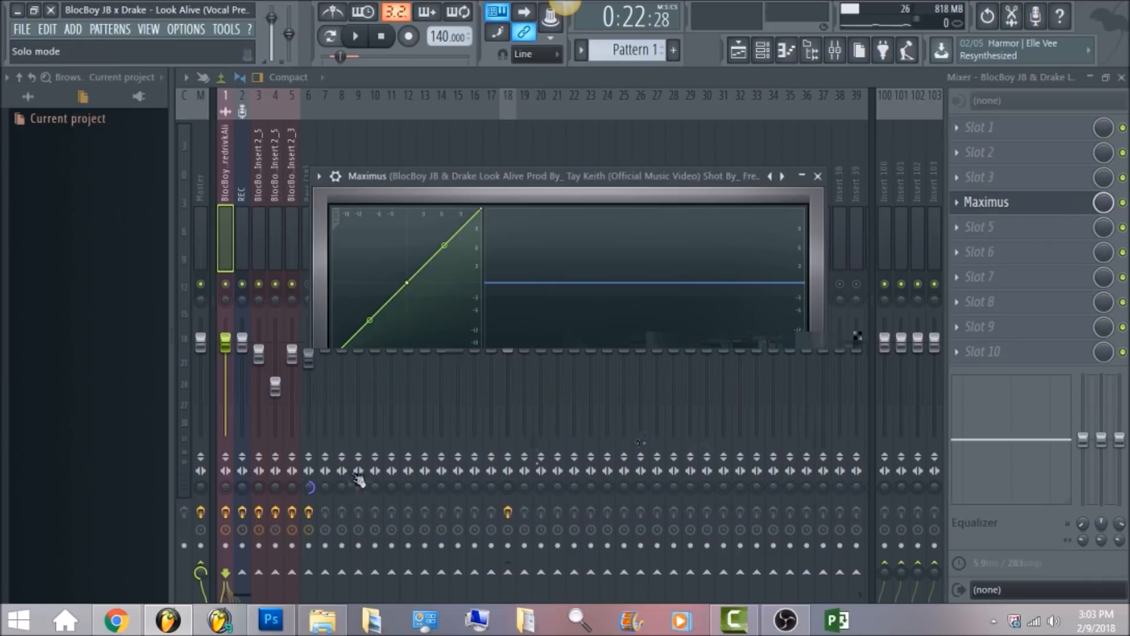
click(369, 435)
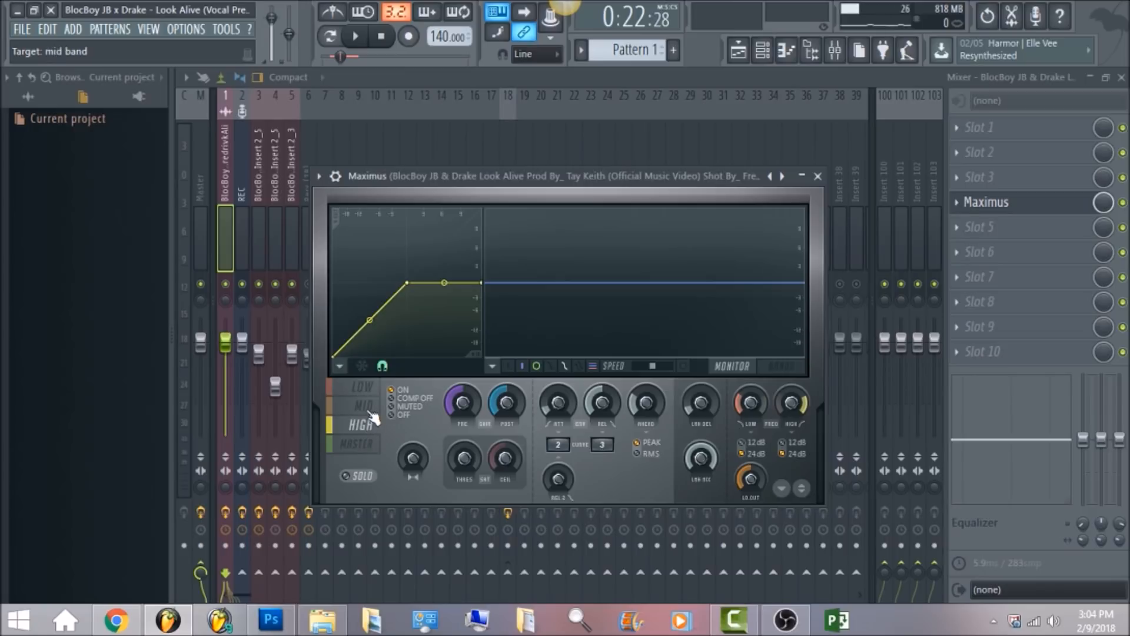
click(371, 414)
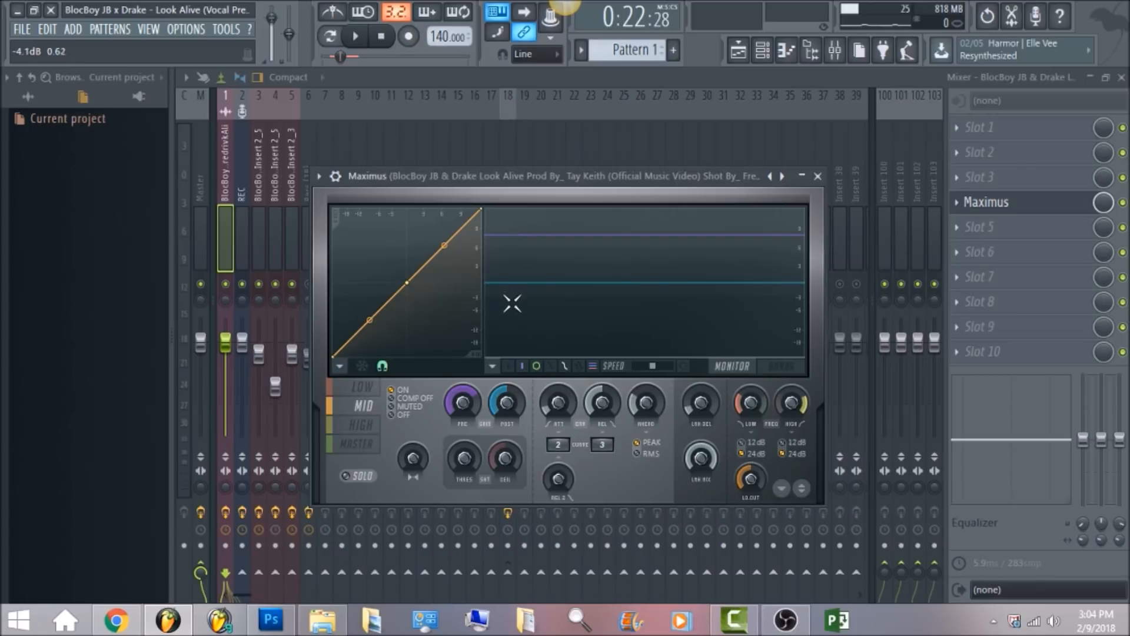
click(364, 390)
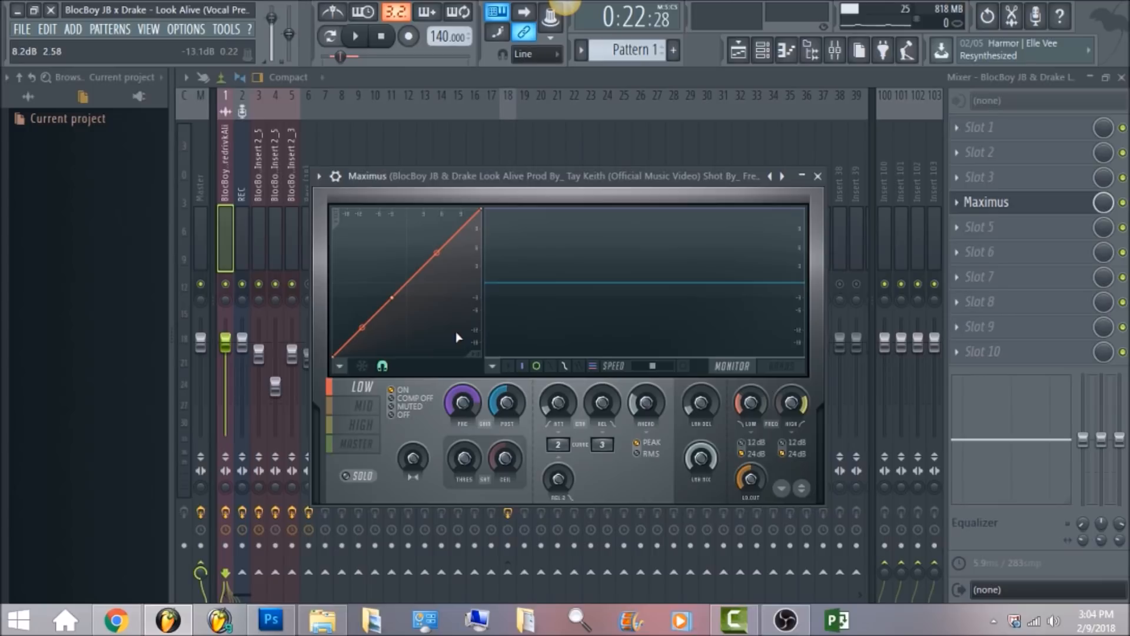
Briefly play the song and switch Maximus between the mid, high and master bands.
key(space)
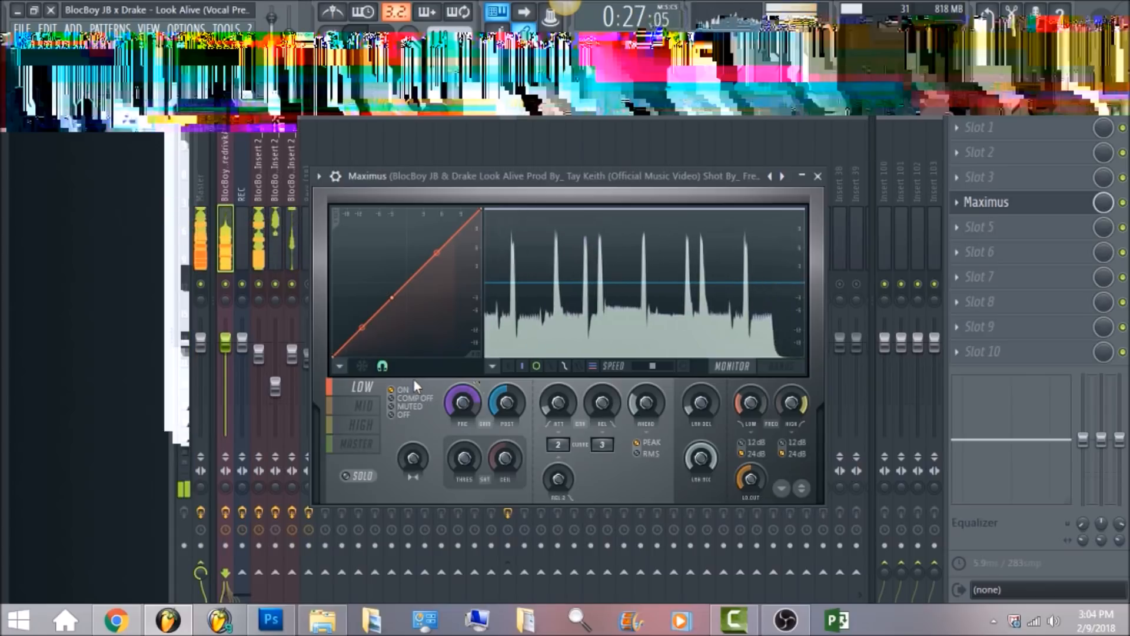
key(space)
click(362, 405)
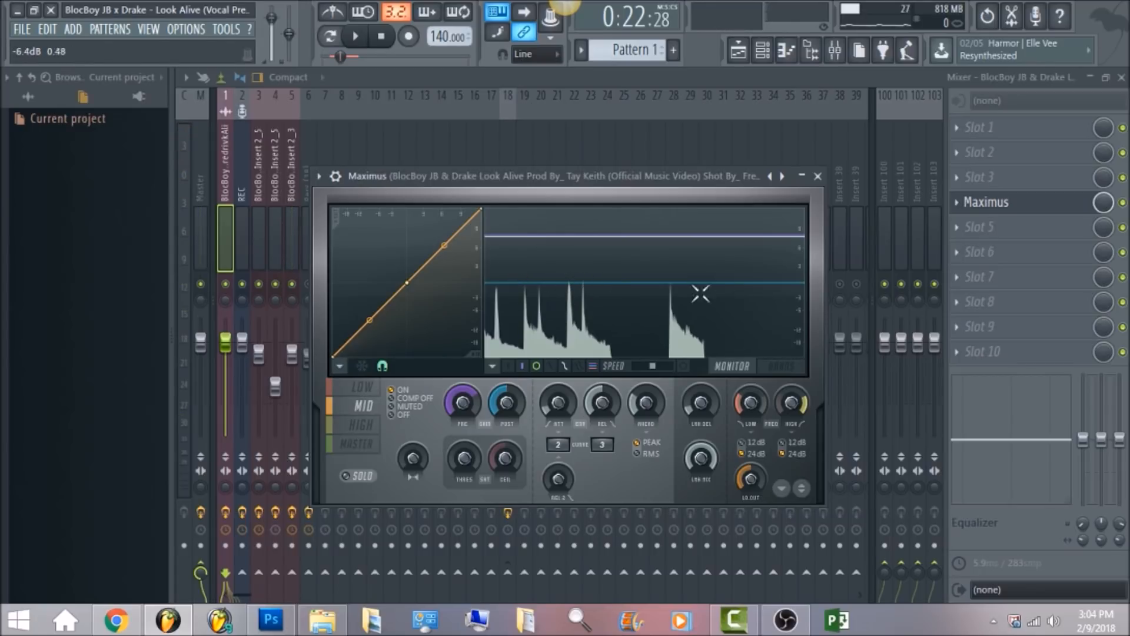
click(376, 424)
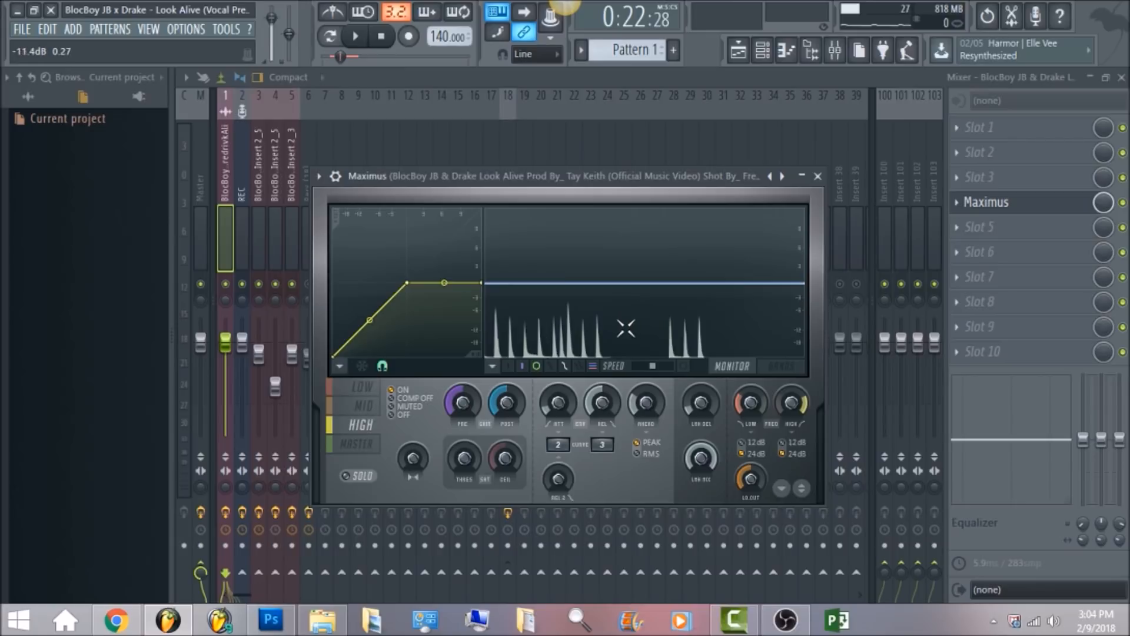
click(356, 445)
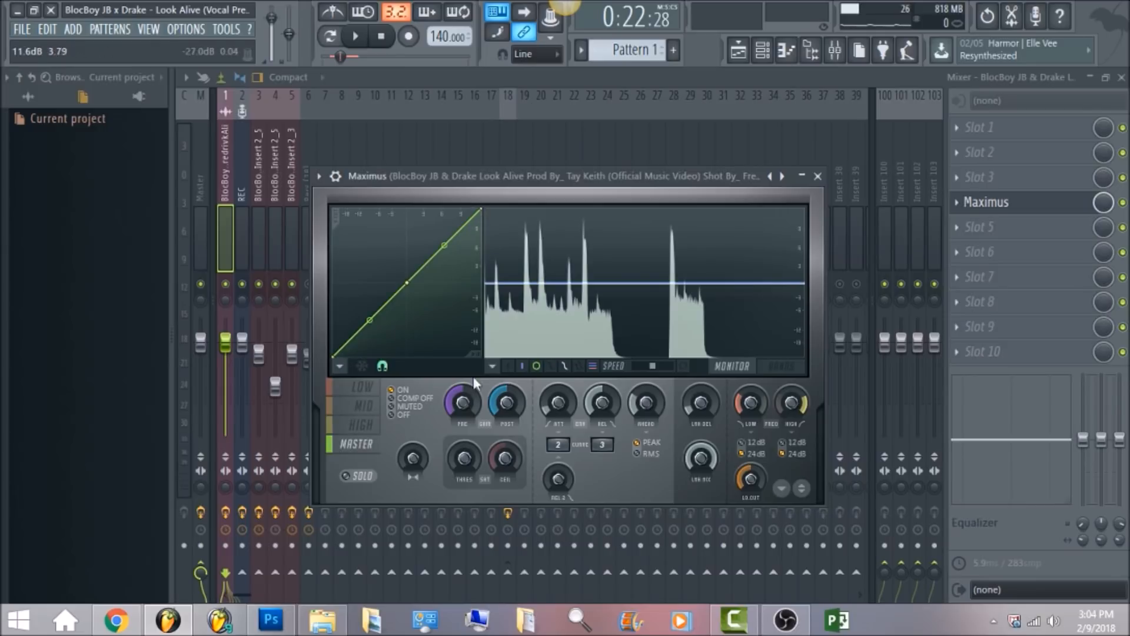
Select the master track and open its iZotope Ozone 5 plugin.
click(196, 168)
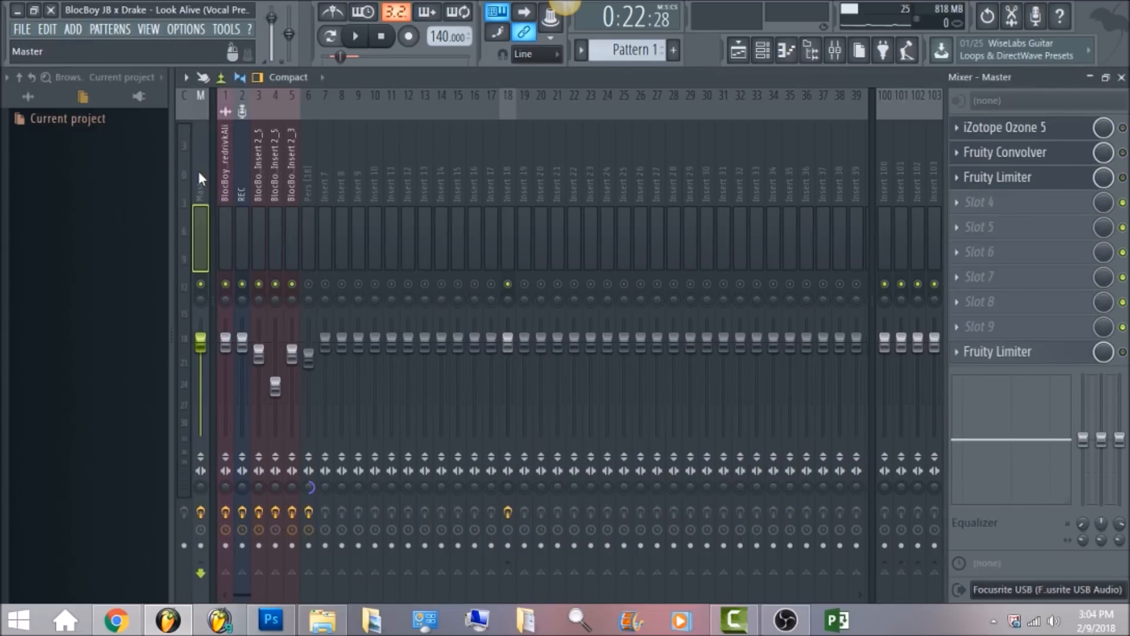
click(1123, 128)
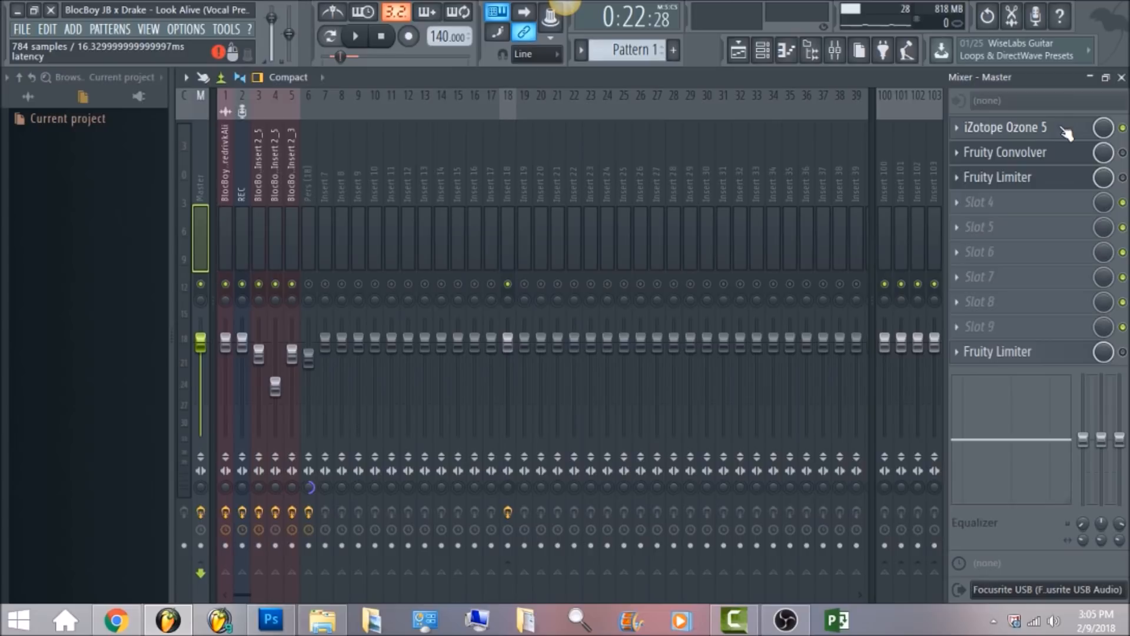
click(1061, 128)
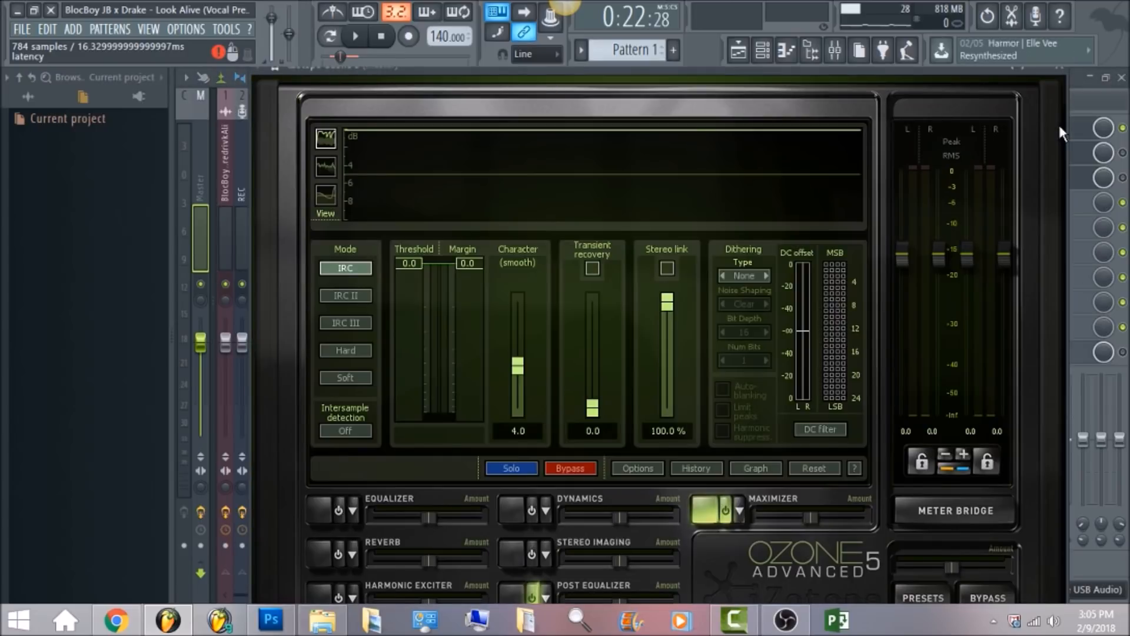
Show Ozone's post equalizer, set band 8 to a Brickwall lowpass, and close the filter graph.
click(517, 584)
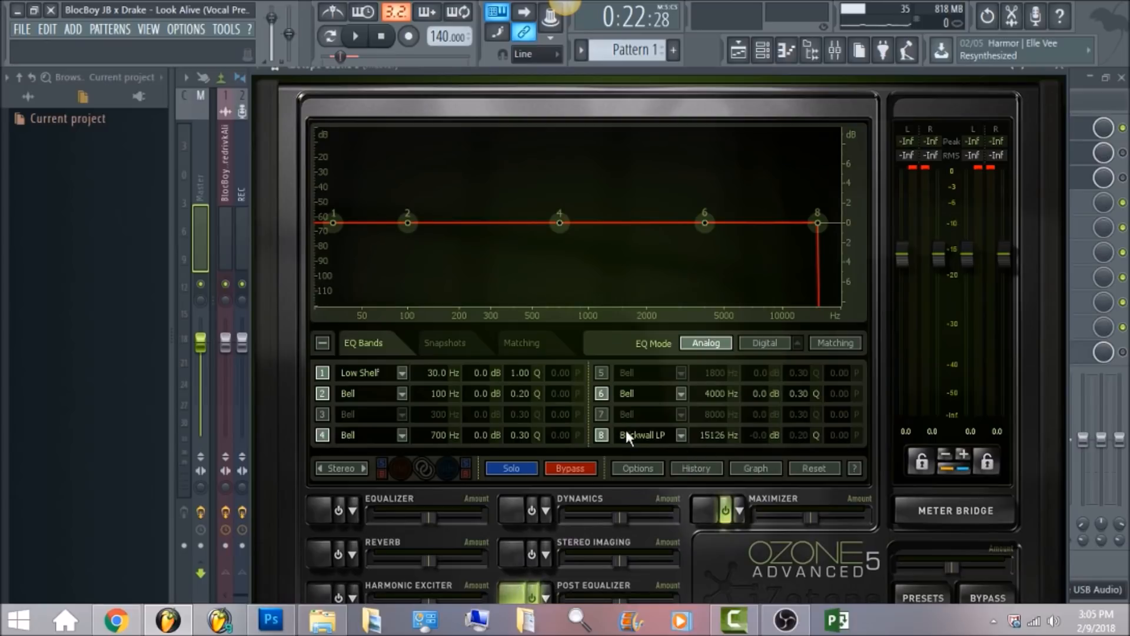
click(680, 435)
mouse_move(660, 491)
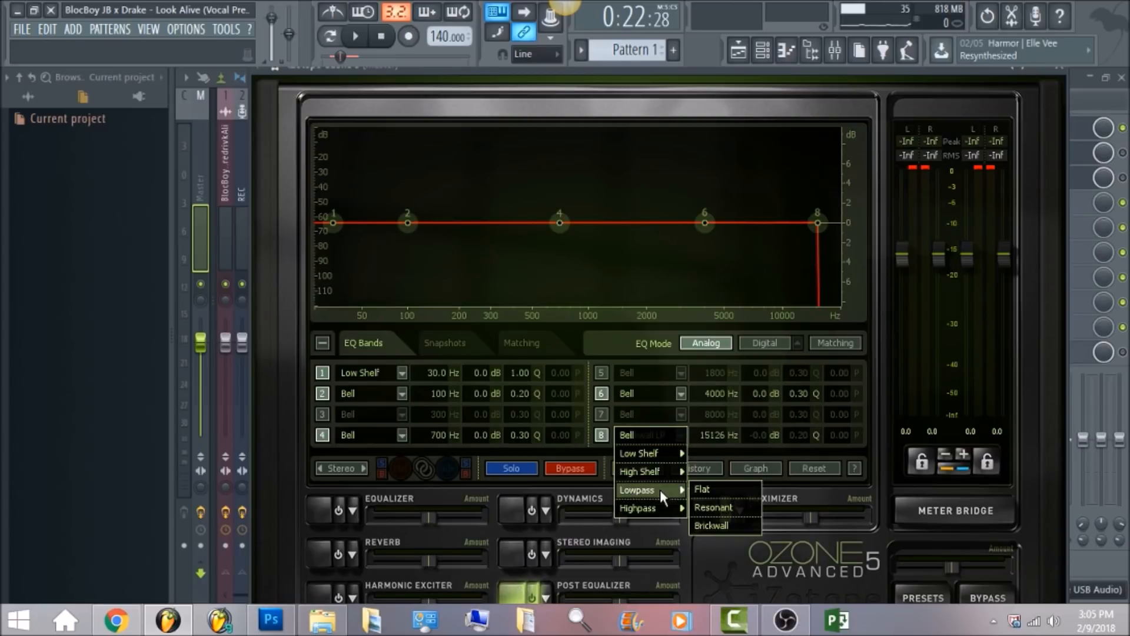
click(712, 525)
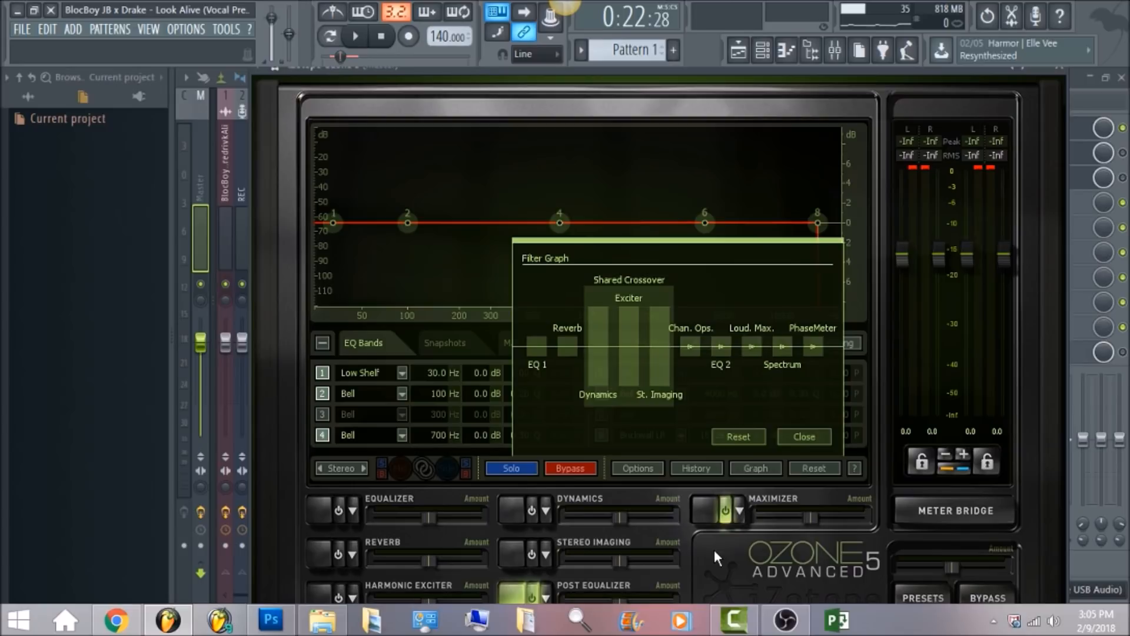
click(712, 507)
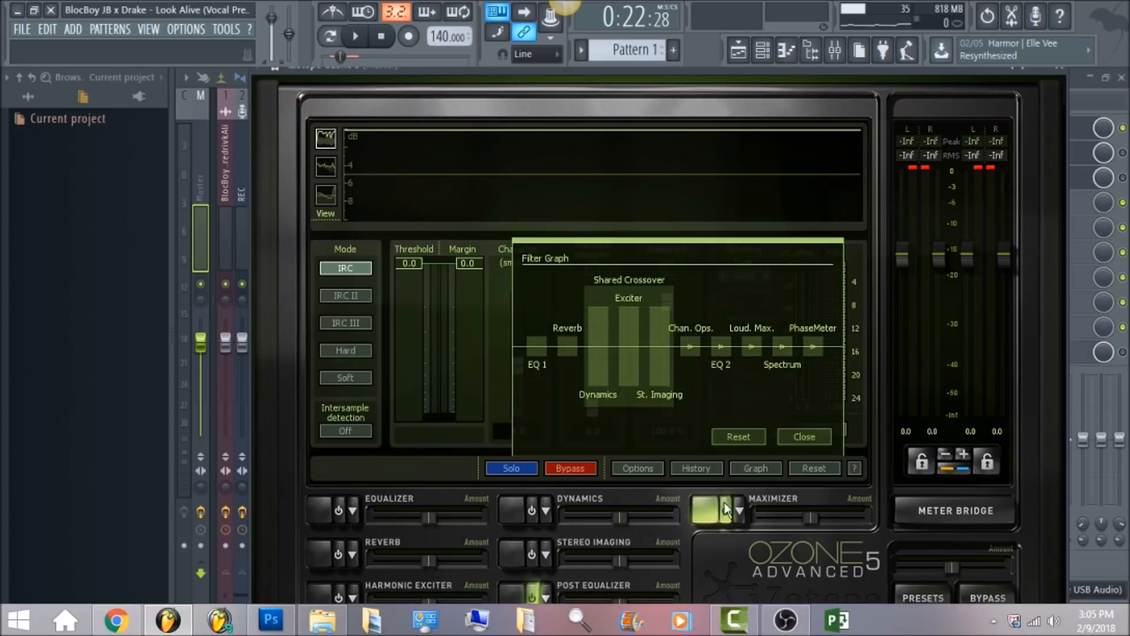
click(802, 437)
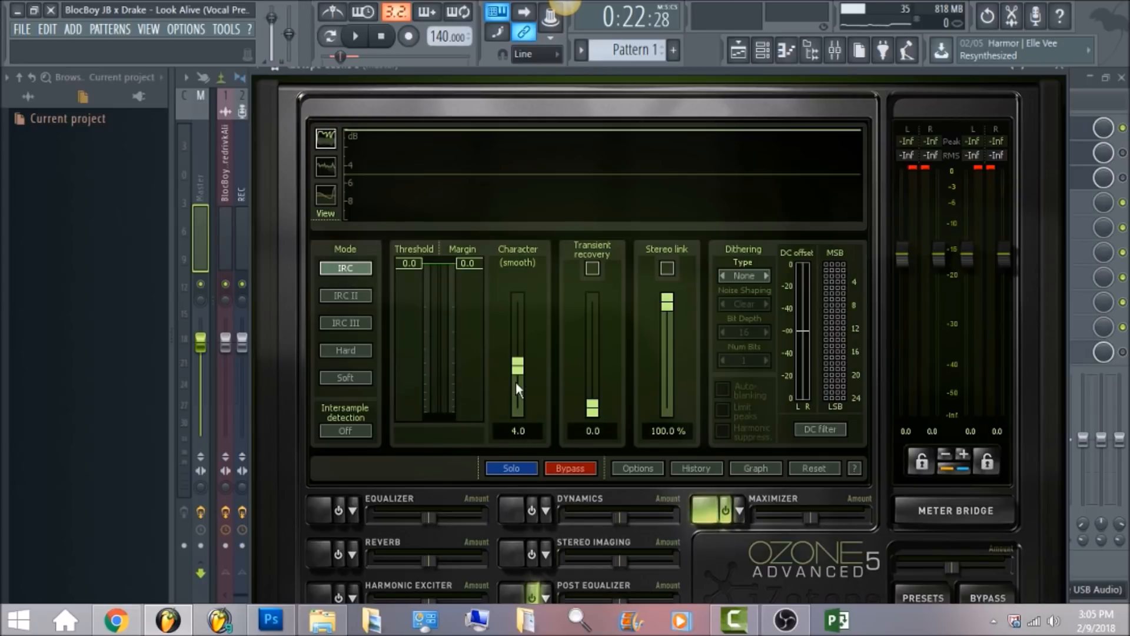
Return to the mixer with the master selected and play the song, then stop playback.
click(197, 155)
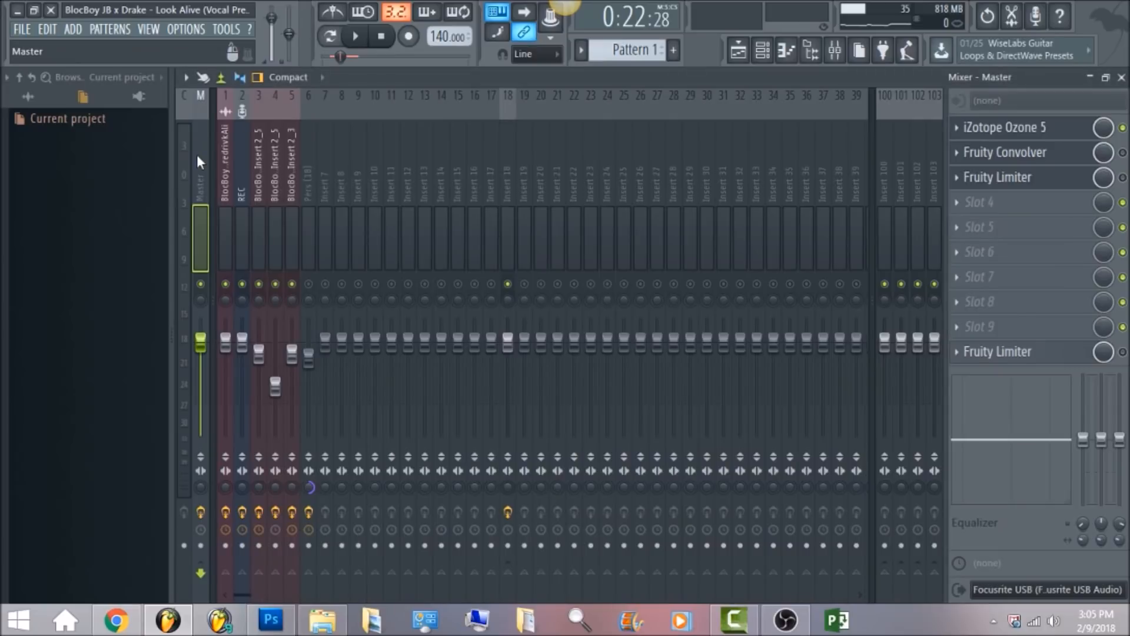
click(361, 37)
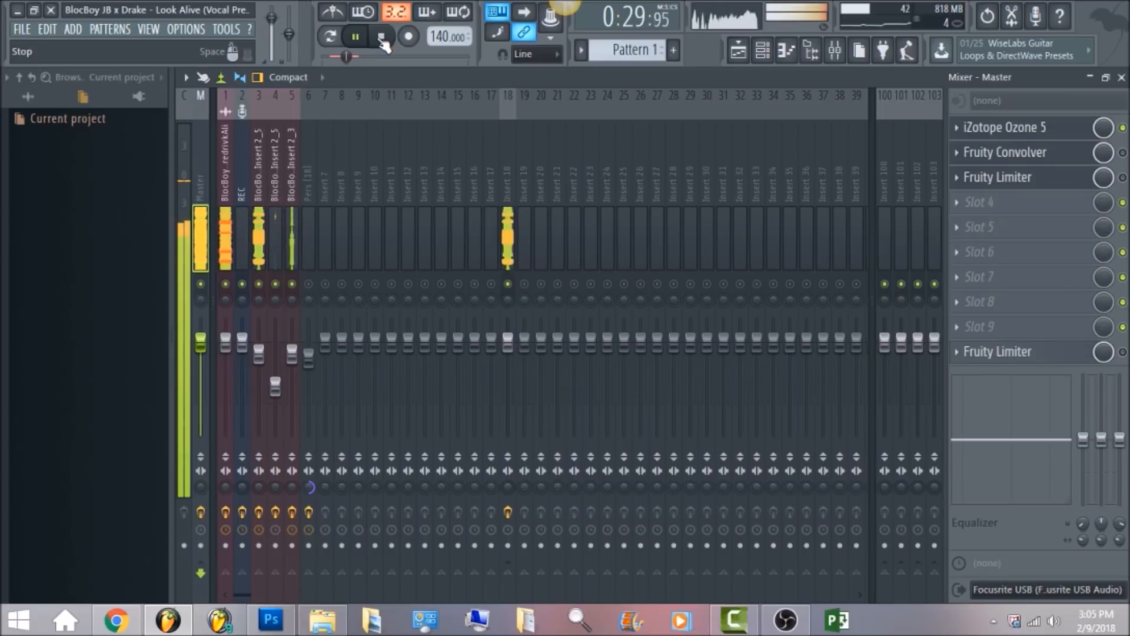
click(384, 46)
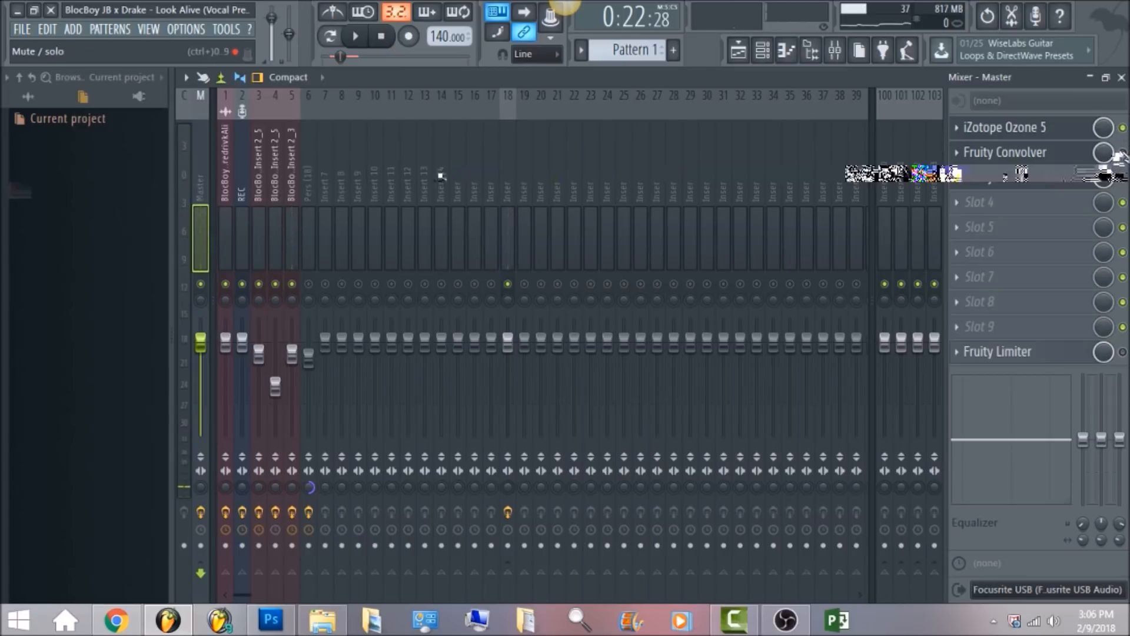
Toggle the Ozone 5 slot's enable switch and open the master's Fruity Convolver, then close it.
click(1122, 128)
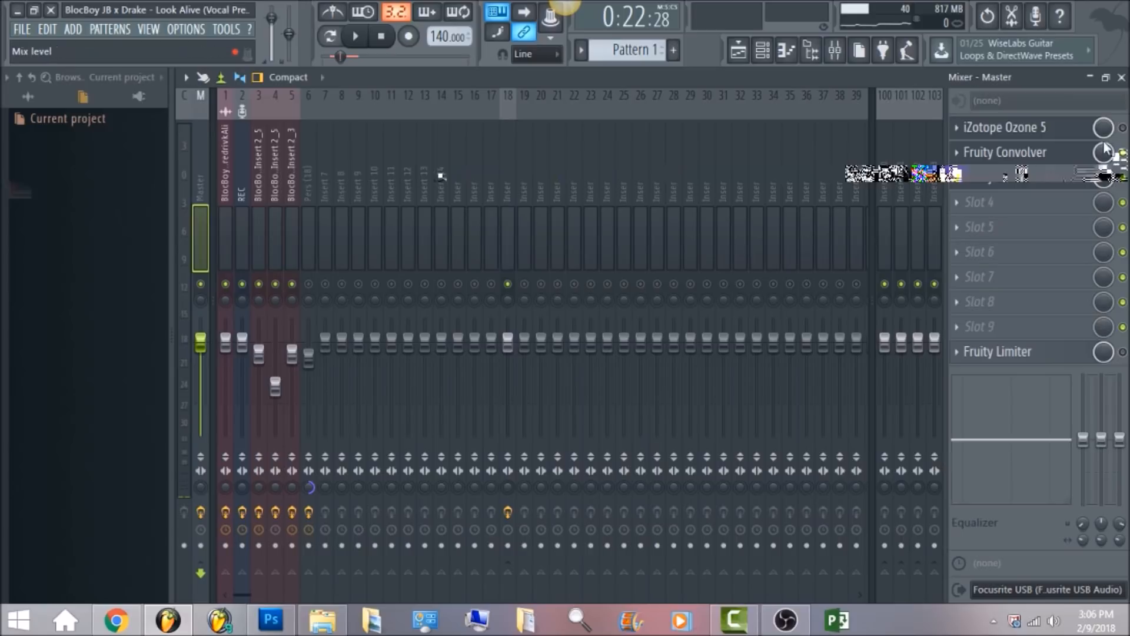
click(1039, 165)
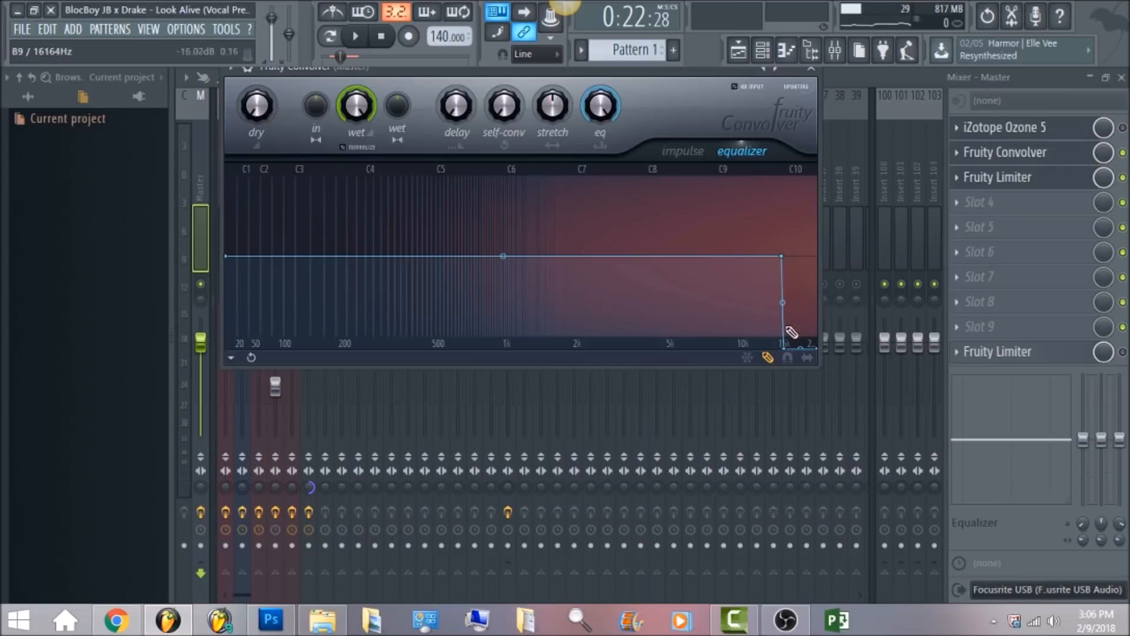
click(863, 76)
Open the master's Fruity Limiter and play the song, then stop playback.
click(994, 177)
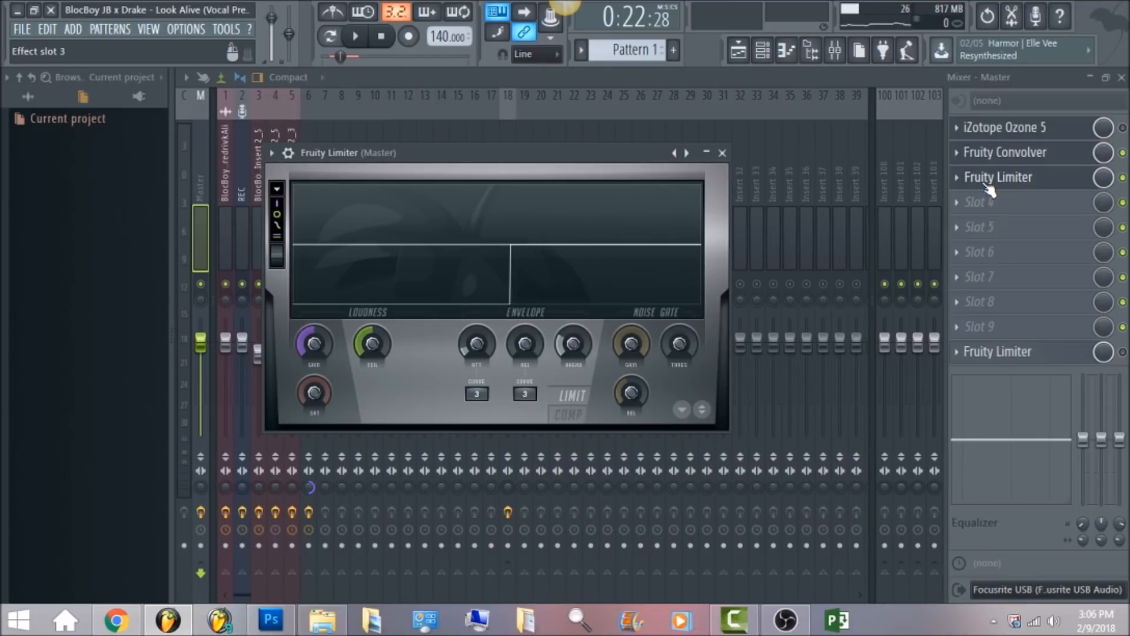
click(356, 36)
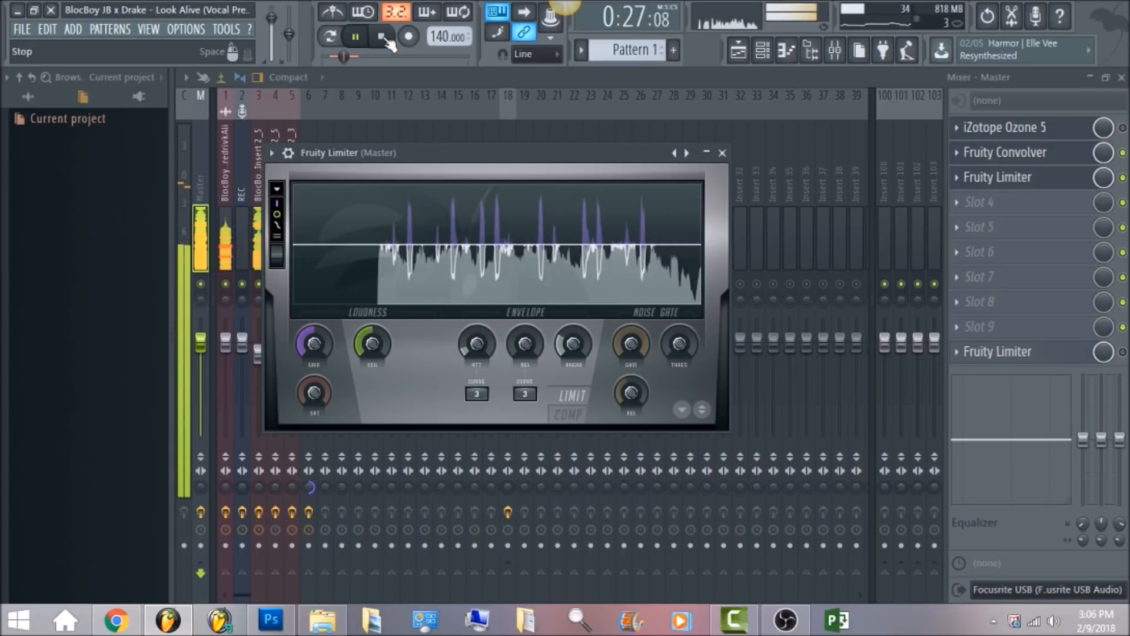
click(383, 37)
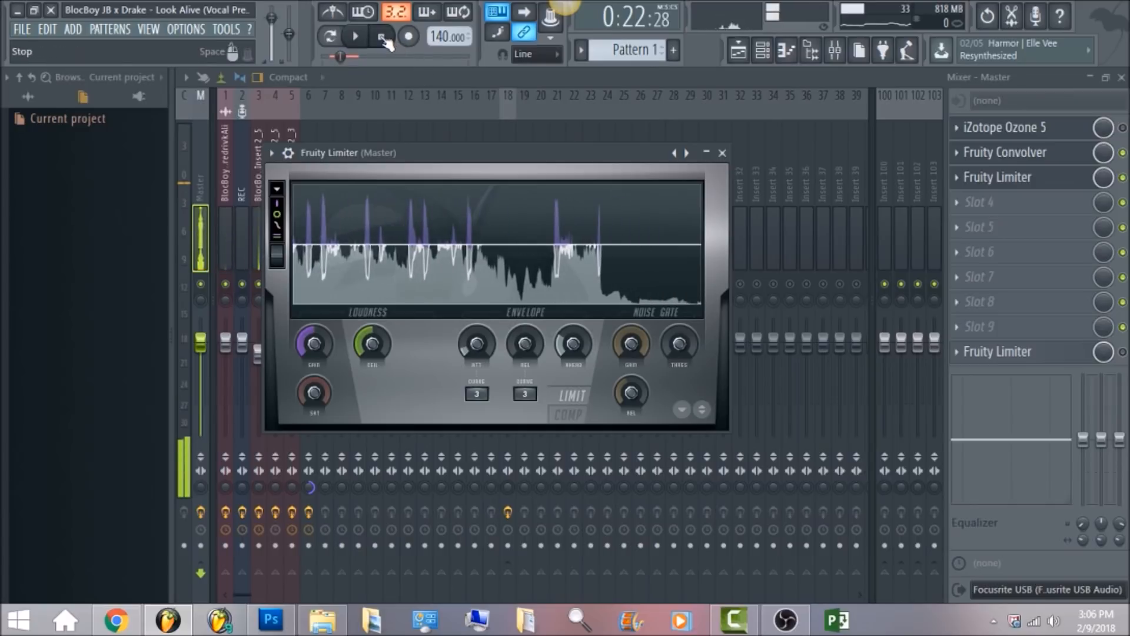
click(385, 39)
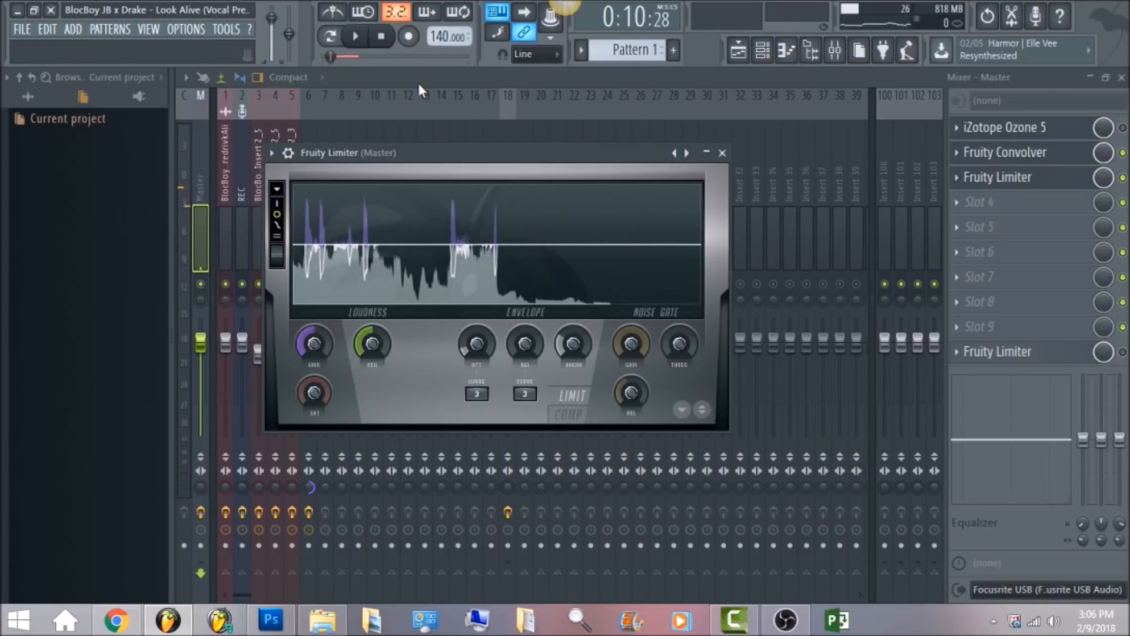